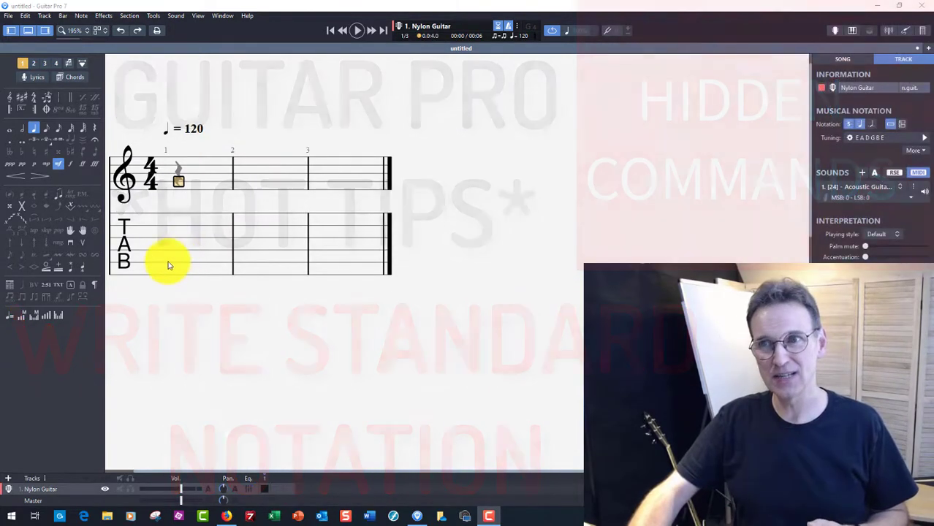
Step: Enter quarter notes at frets 3, 2, 0 and 1 on rising strings across bar 1
left_click(167, 268)
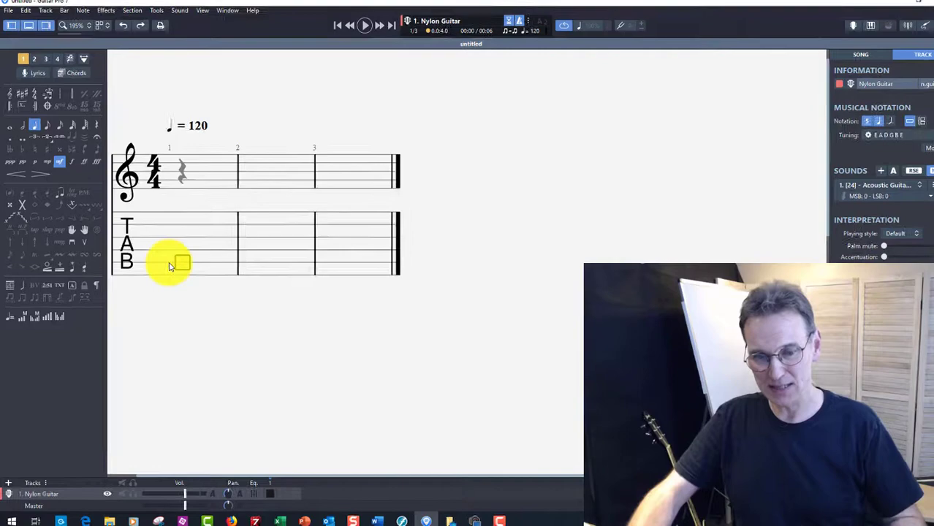
key("3")
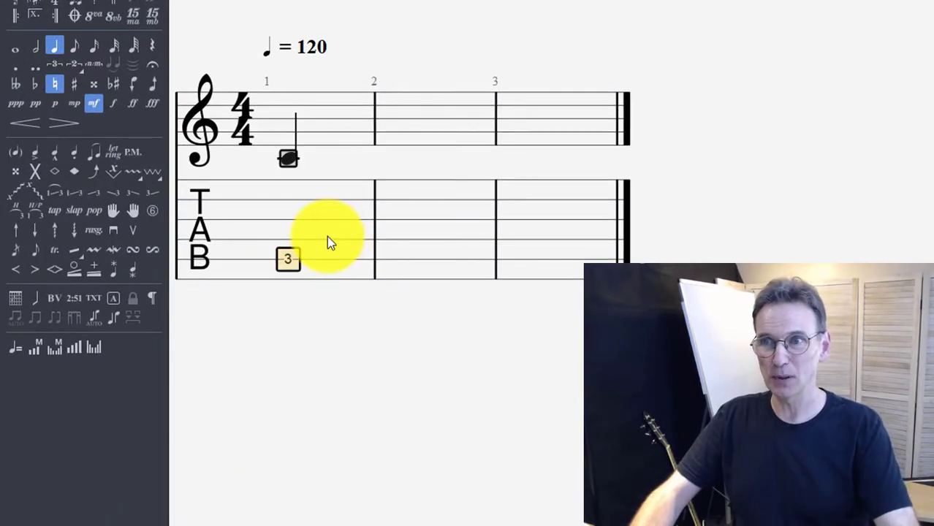
left_click(327, 237)
key("2")
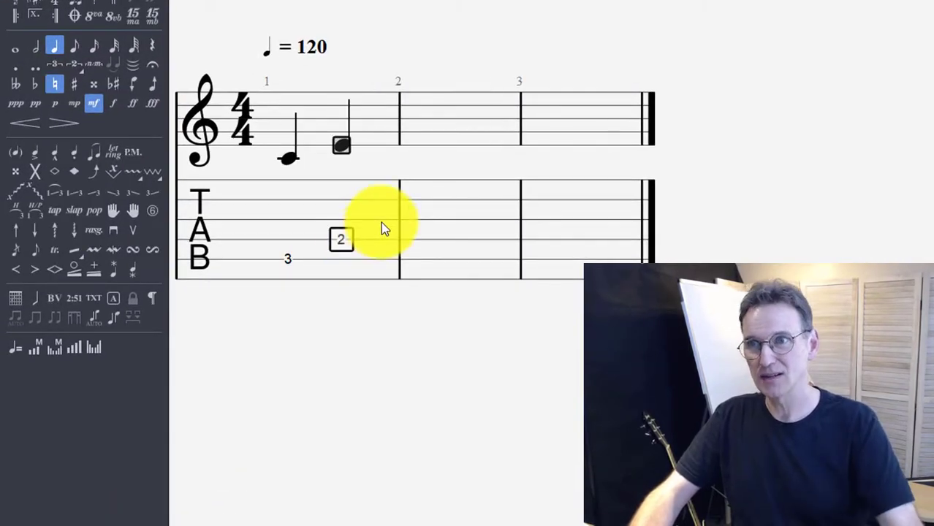
left_click(381, 223)
key("0")
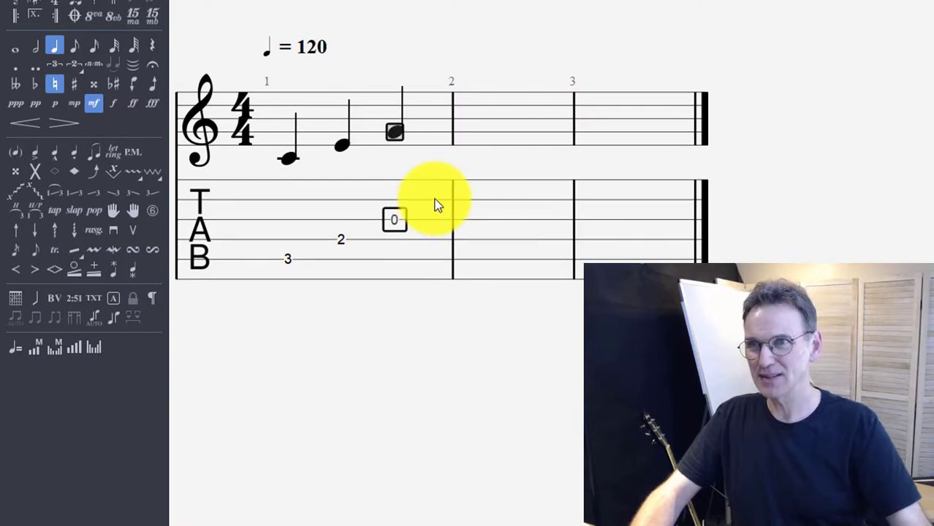
left_click(436, 202)
key("1")
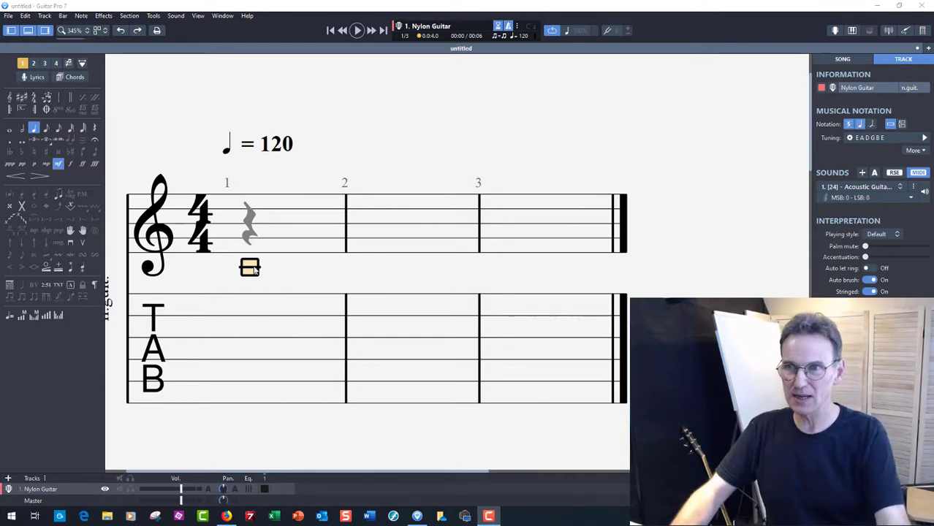
Step: Move the entry point around bar 1's staff, then switch off Tablature for standard notation only
left_click(253, 260)
left_click(254, 253)
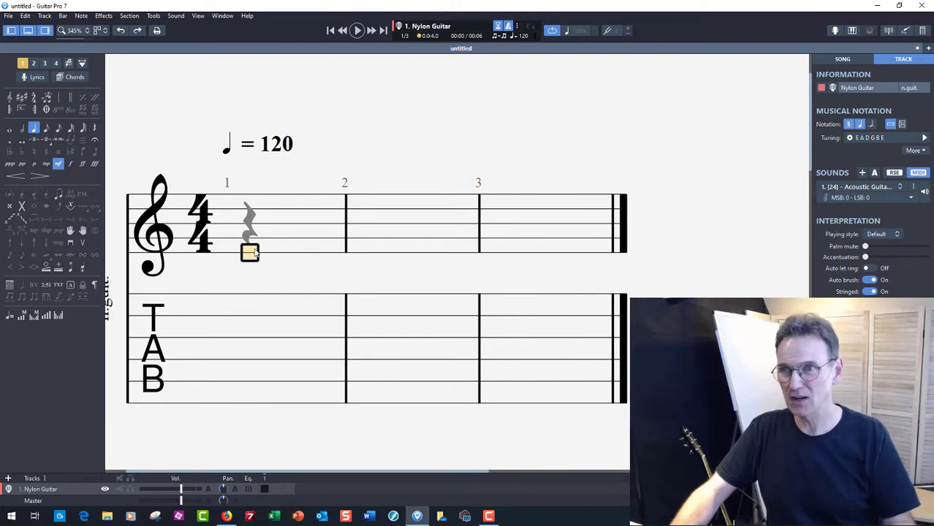
left_click(250, 246)
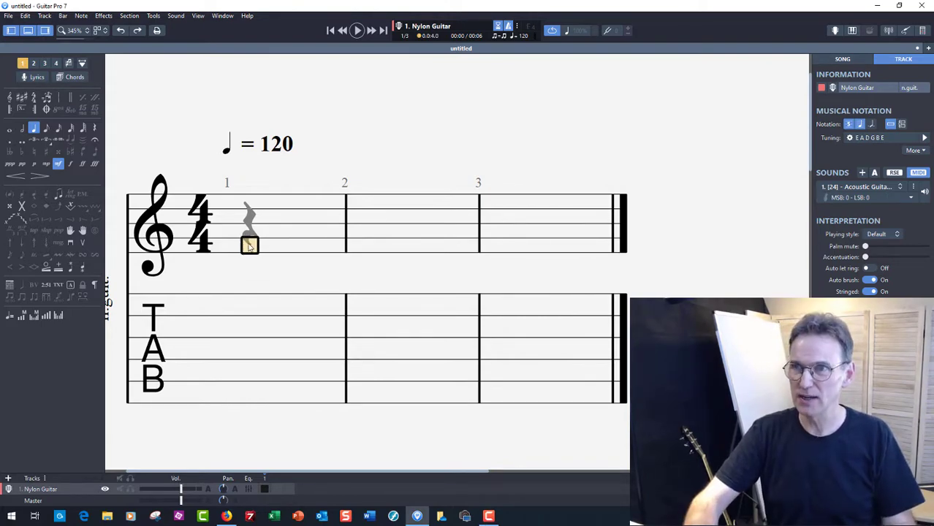
key("Up")
key("Up")
key("Up")
key("Down")
key("Down")
key("Down")
key("Down")
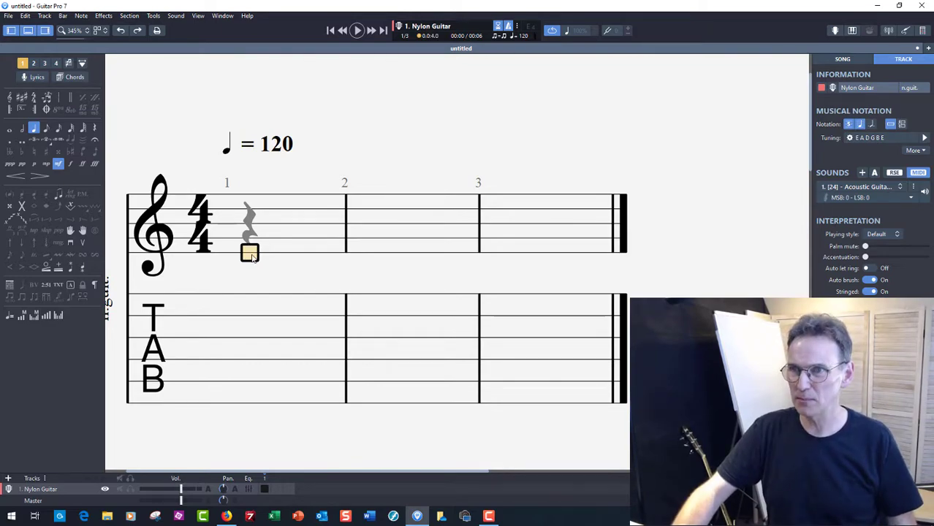
left_click(250, 239)
left_click(250, 231)
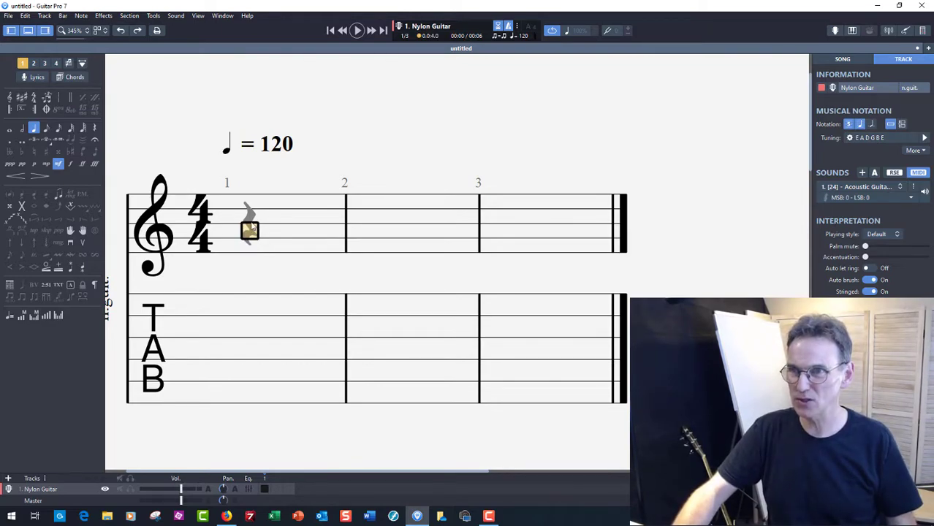
key("Up")
key("Up")
key("Up")
key("Down")
key("Down")
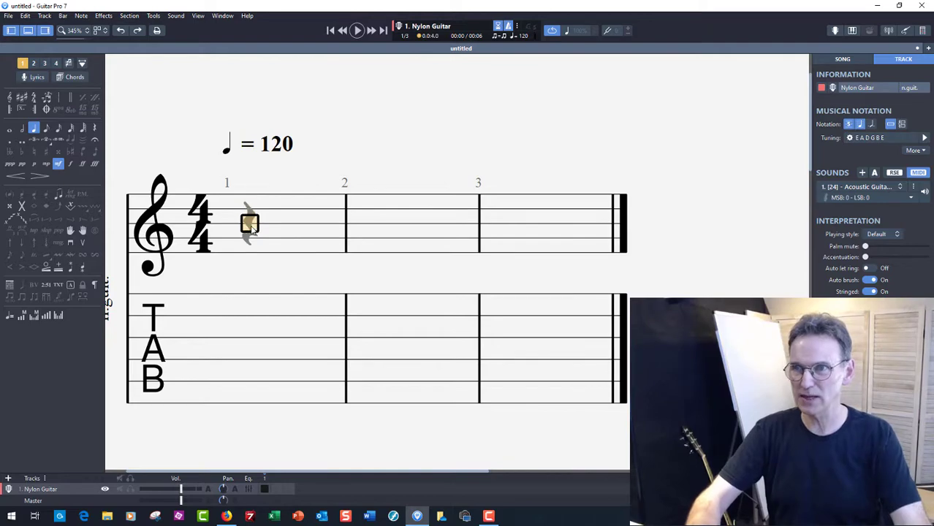
key("Down")
key("Down")
key("Down")
key("Down")
key("Down")
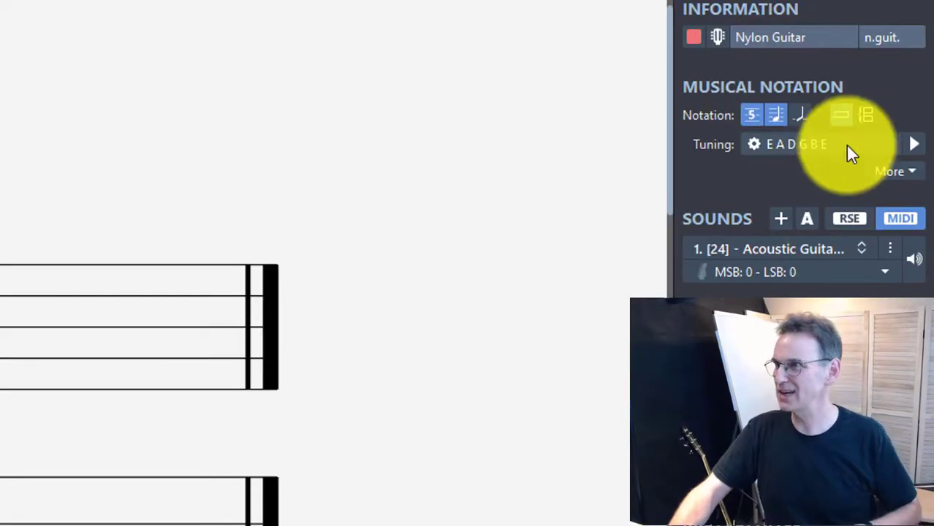
left_click(841, 115)
left_click(752, 115)
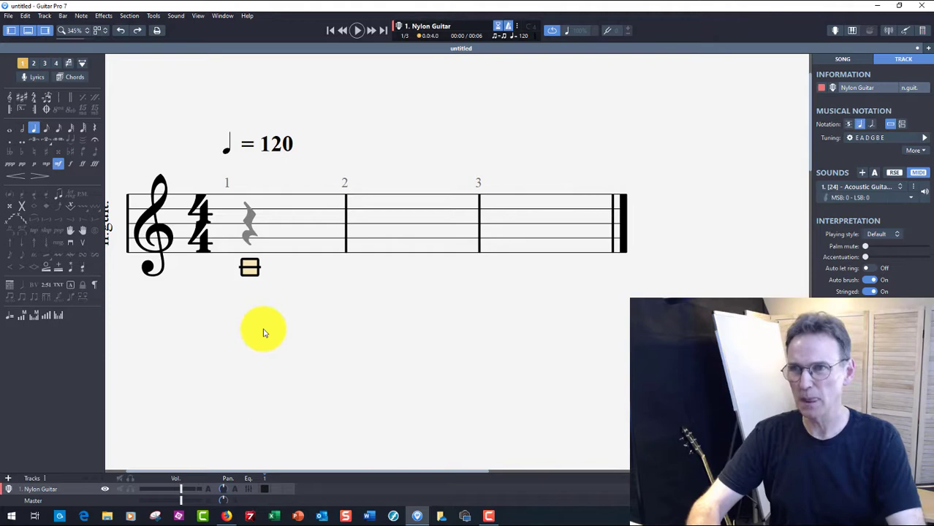
Step: Enter quarter notes C4, D4, E4 and F4 across bar 1
key("3")
key("Right")
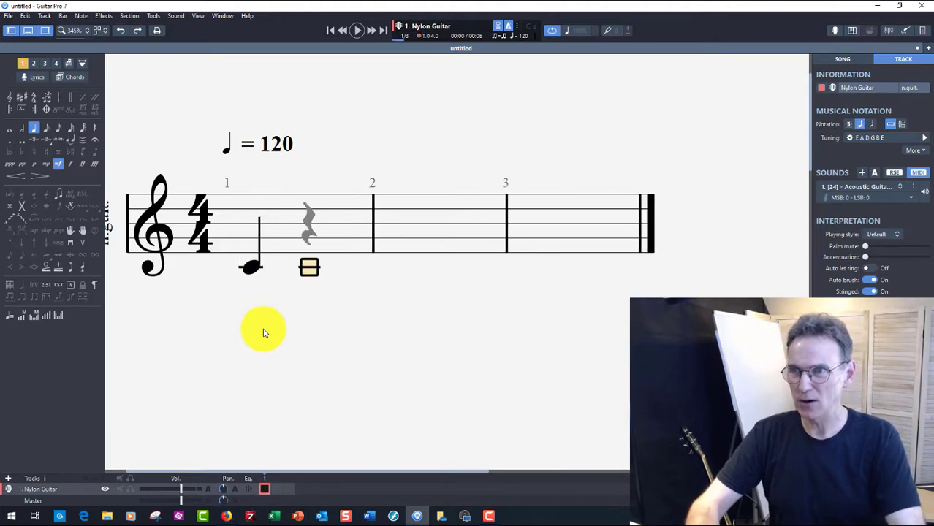
key("Up")
key("0")
key("Right")
key("2")
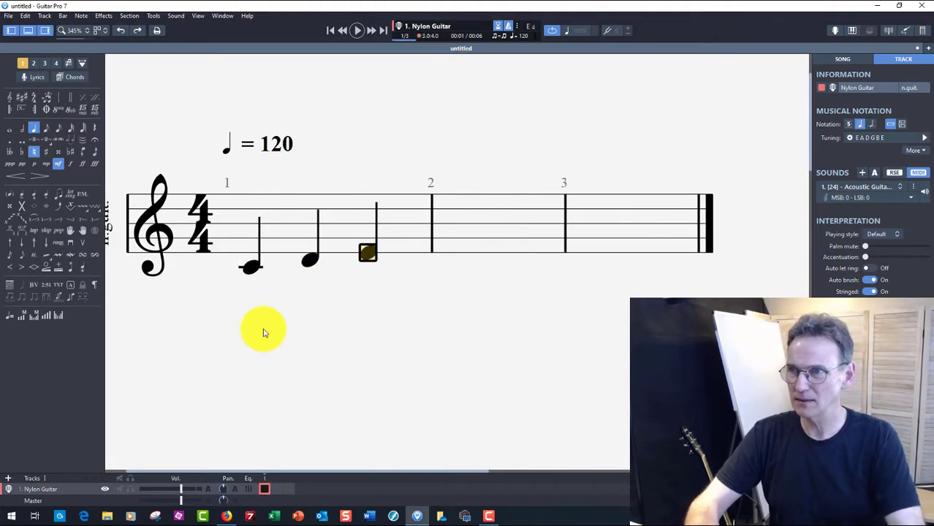
key("Right")
key("3")
Step: Enter G4, A4, B4 and C5 in bar 2 and turn the tab staff back on
key("Right")
key("Up")
key("0")
key("Right")
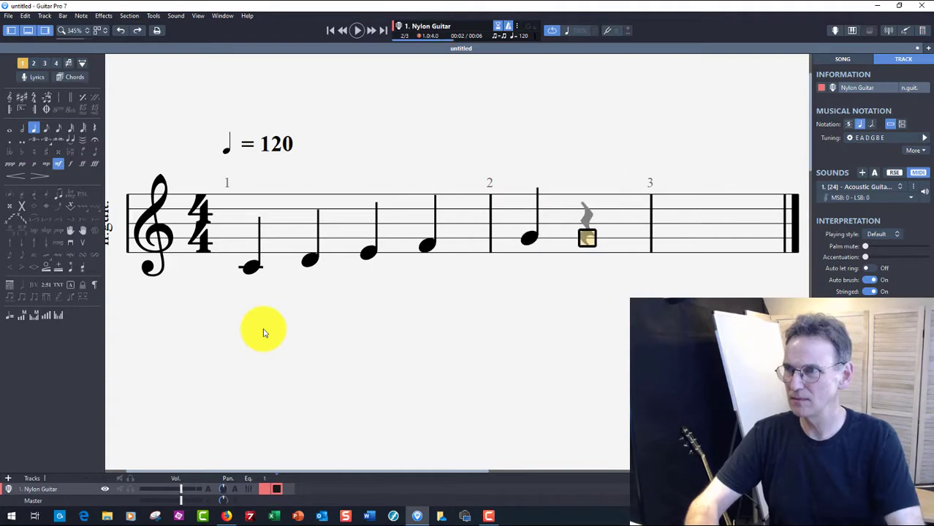
key("2")
key("Right")
key("4")
key("Right")
key("Up")
key("1")
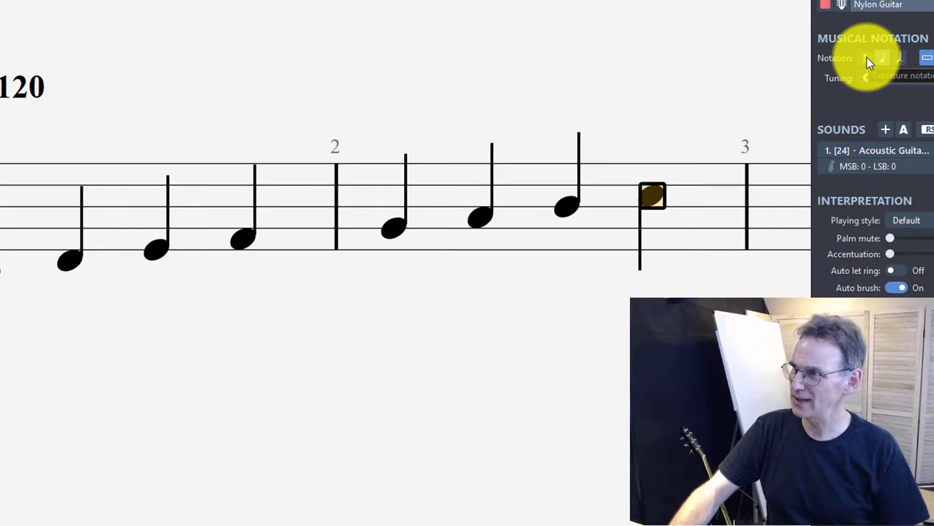
left_click(865, 57)
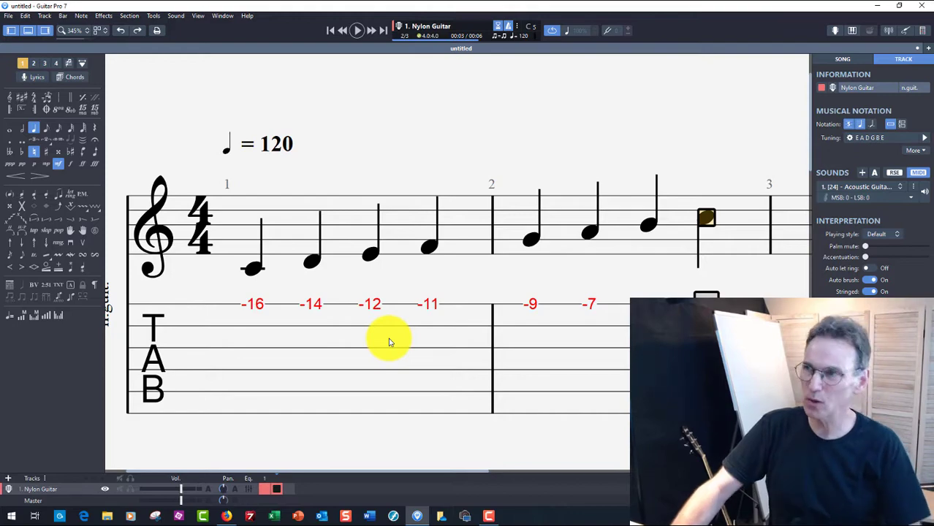
Step: Undo the scale and enter a fret-3 C on the bottom string of bar 1
key("ctrl+z")
double_click(238, 261)
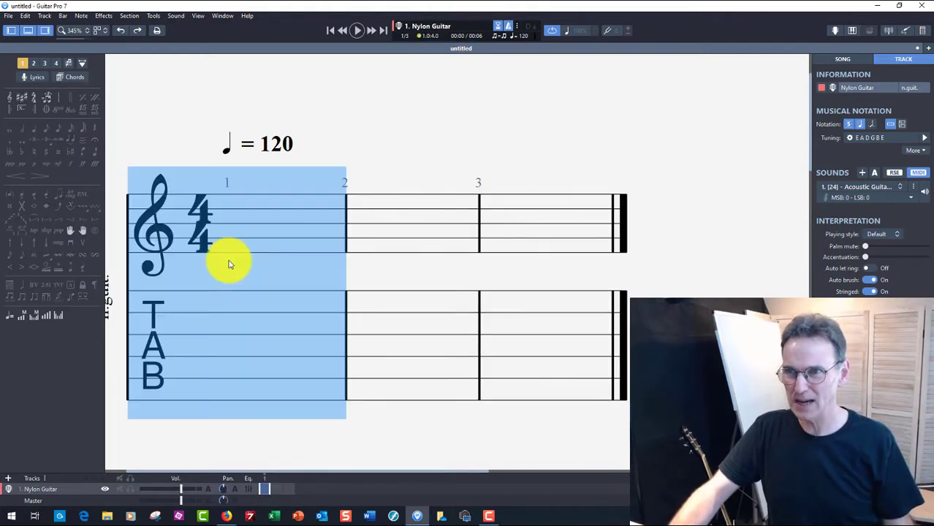
left_click(241, 268)
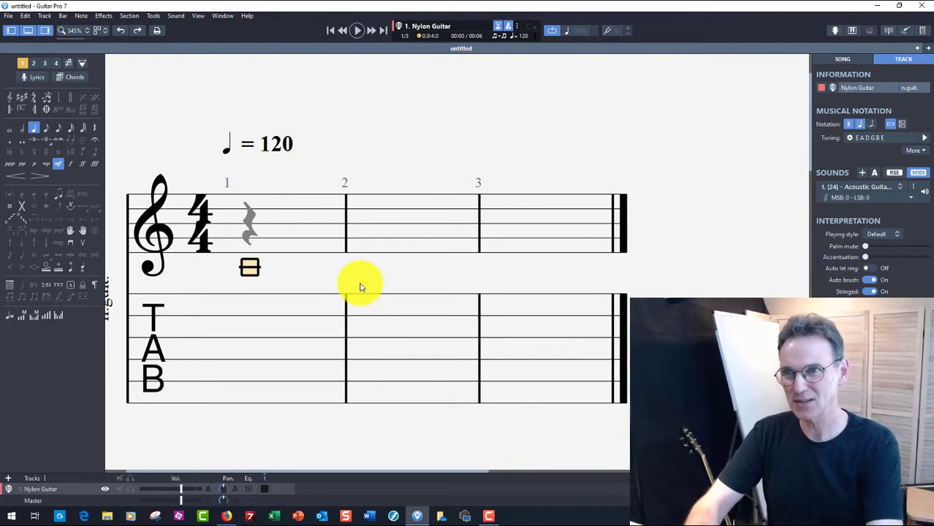
key("3")
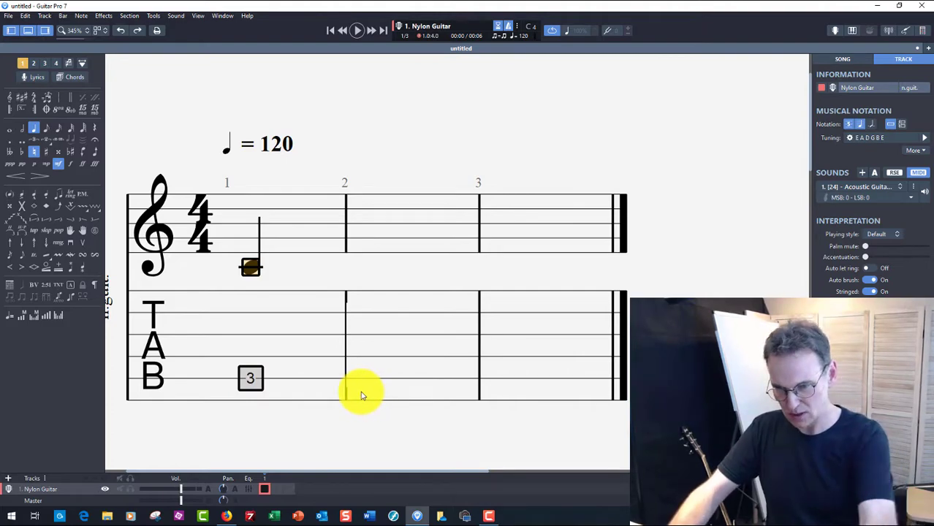
Step: Delete the fret-3 note and re-enter the C as fret 8 on the lowest string
key("Delete")
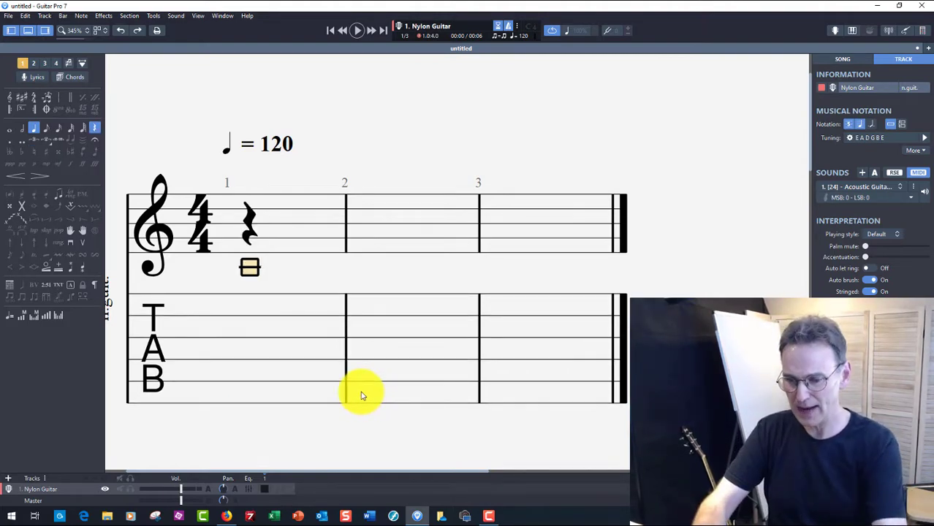
key("ctrl+z")
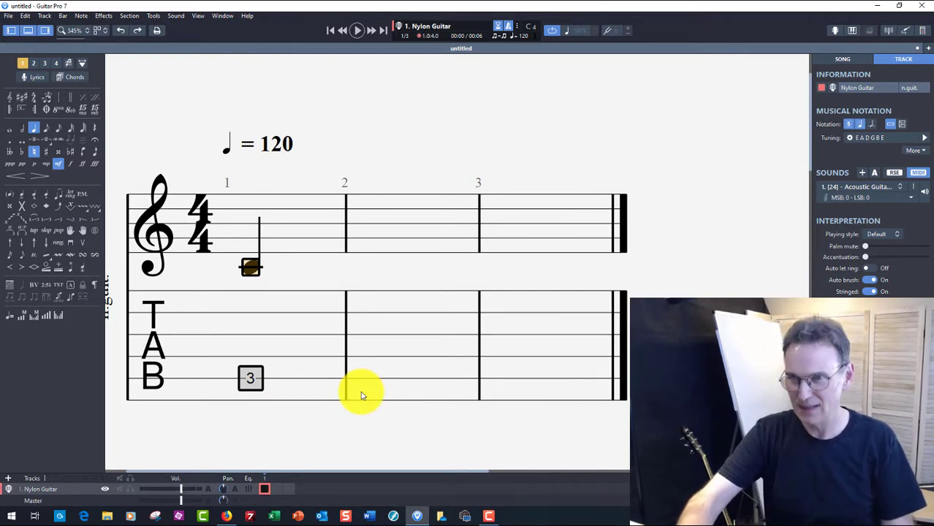
key("Delete")
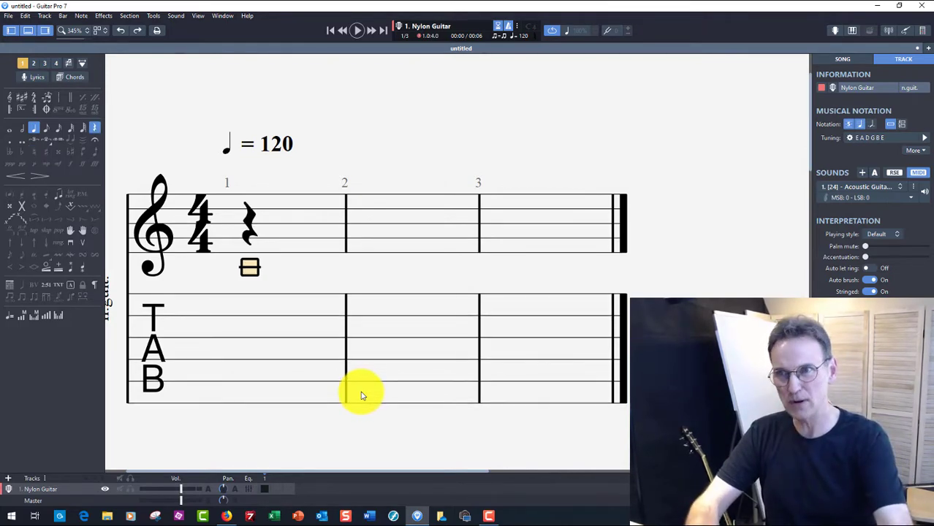
key("ctrl+z")
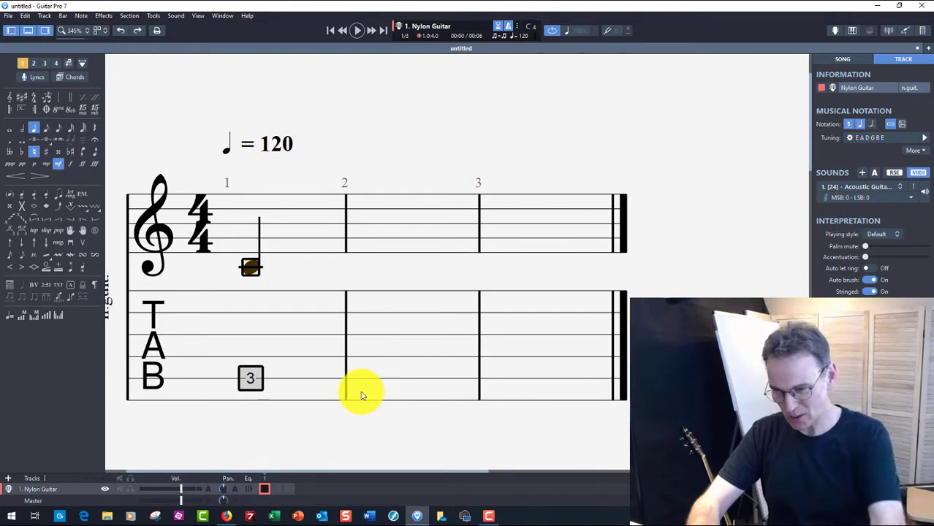
key("Delete")
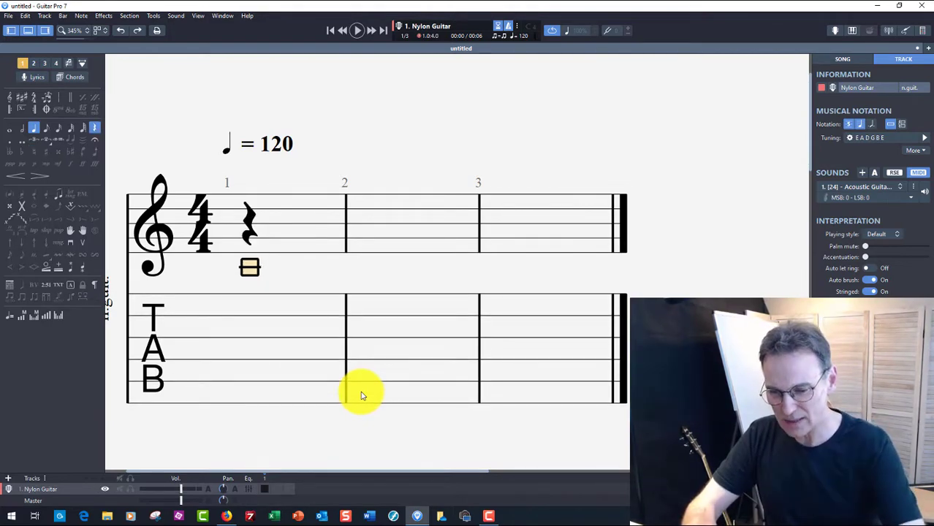
key("ctrl+z")
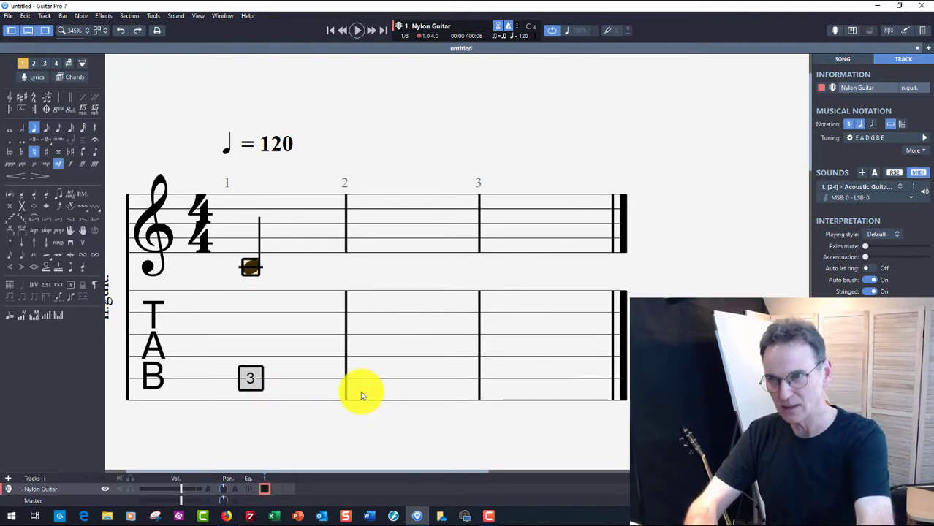
key("Delete")
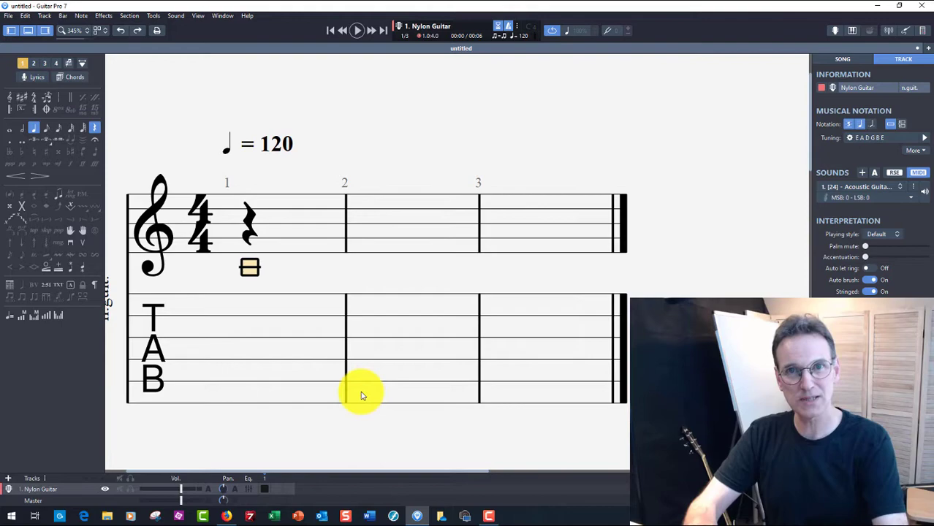
key("8")
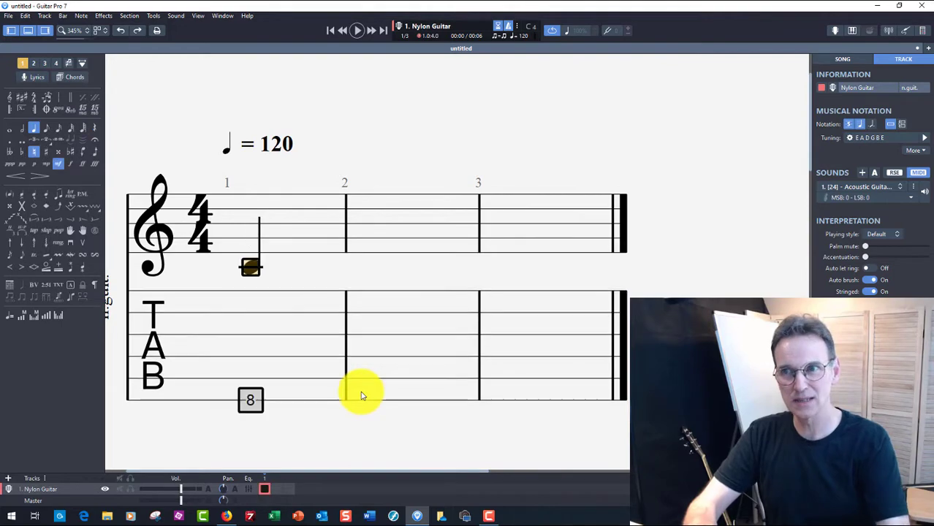
Step: Clear bar 1 to a quarter rest, then insert a C that tabs as fret -7 on string 3
left_click(253, 271)
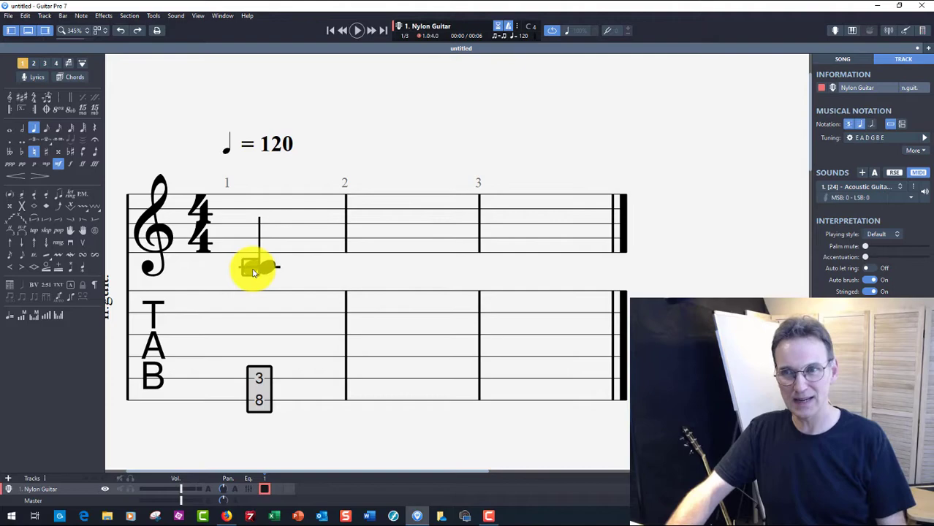
left_click(260, 399)
key("Delete")
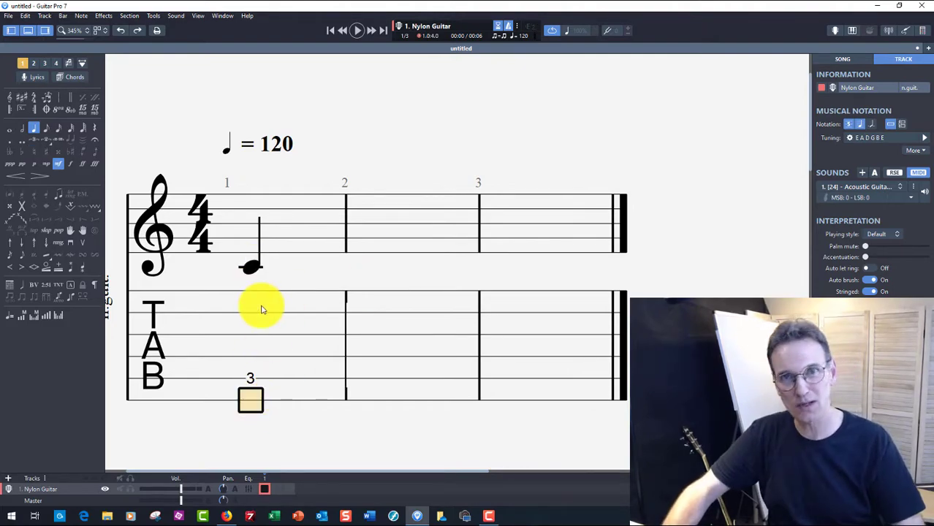
left_click(253, 267)
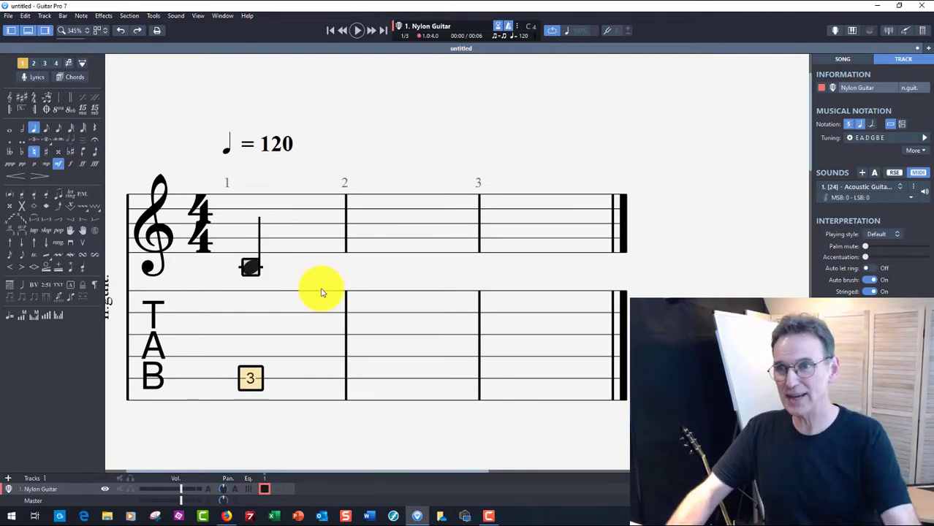
key("Delete")
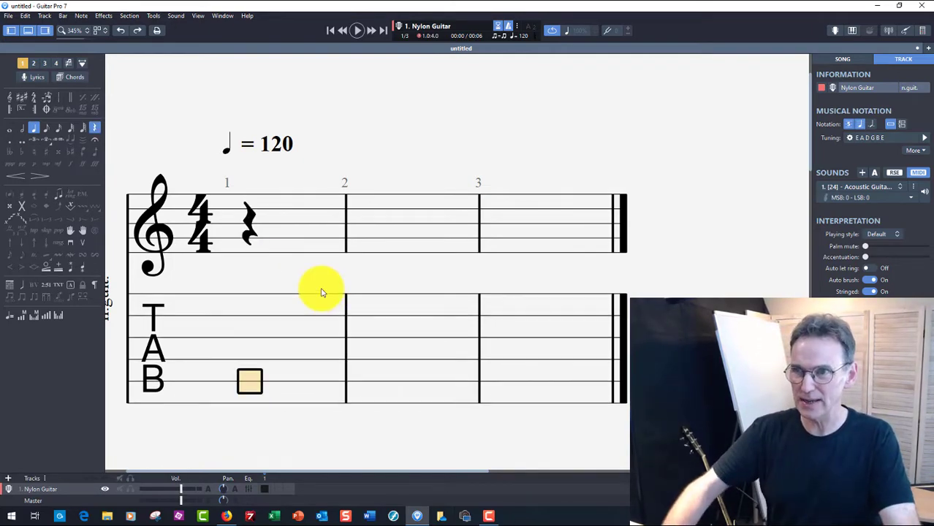
left_click(249, 267)
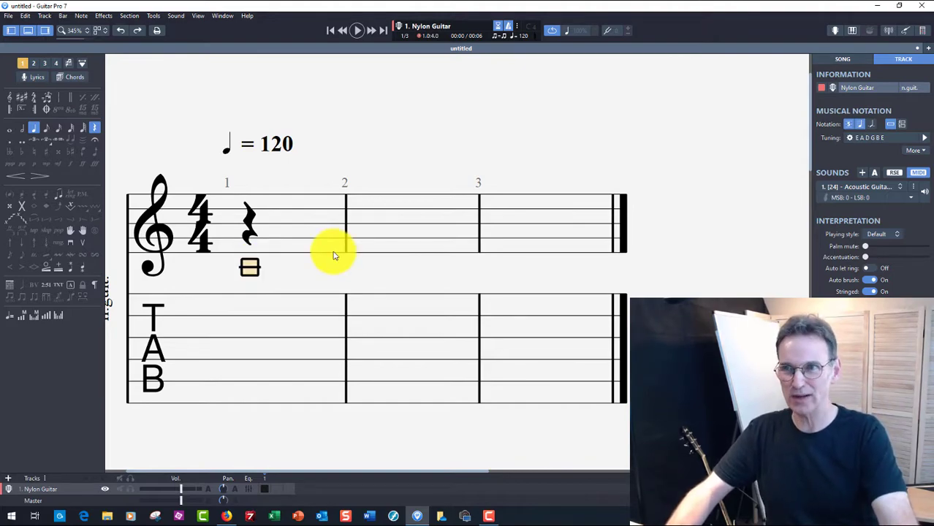
key("Return")
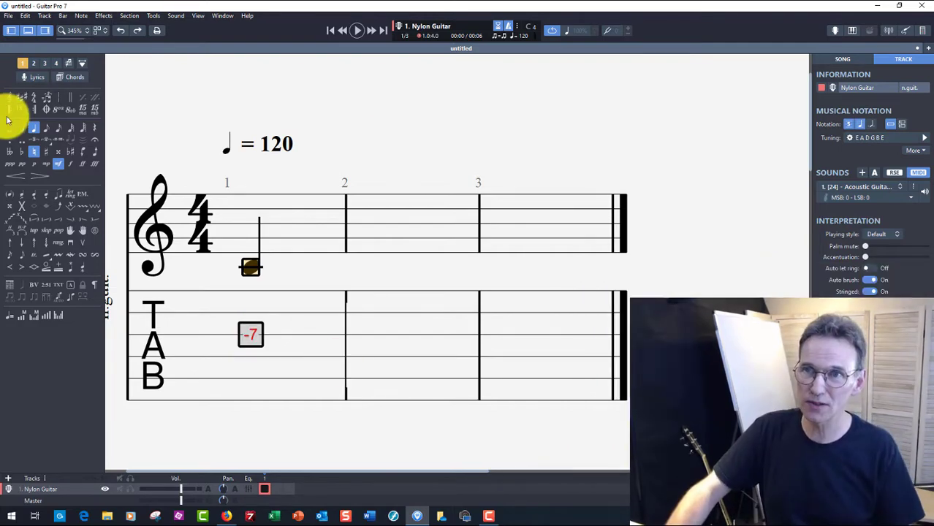
Step: Step the C through eighth, 16th, 32nd and 64th durations, then lengthen it to a whole note
left_click(45, 132)
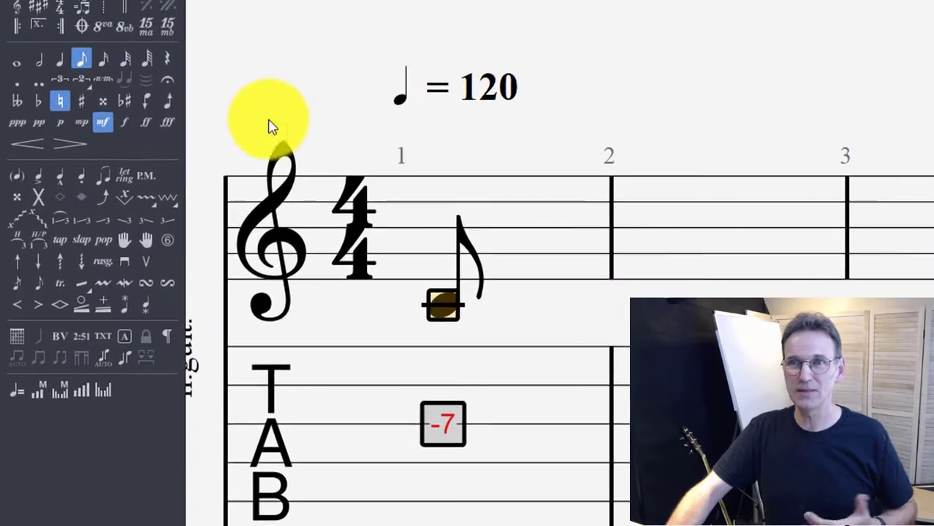
left_click(108, 62)
left_click(125, 60)
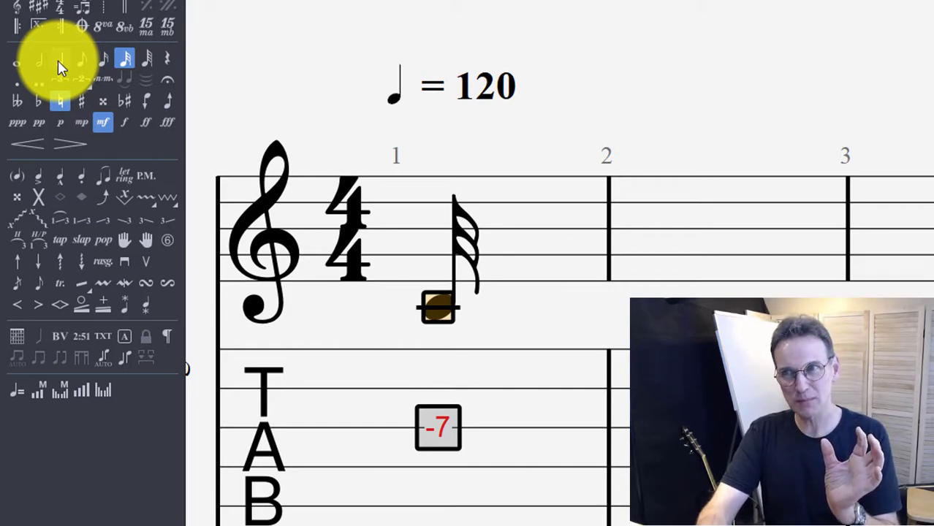
key("KP_Subtract")
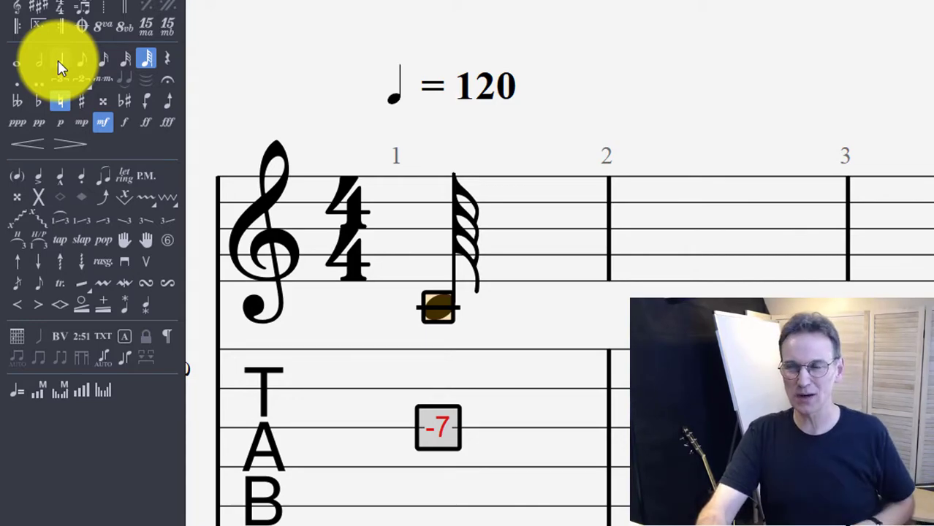
key("KP_Add")
key("KP_Add")
key("KP_Add")
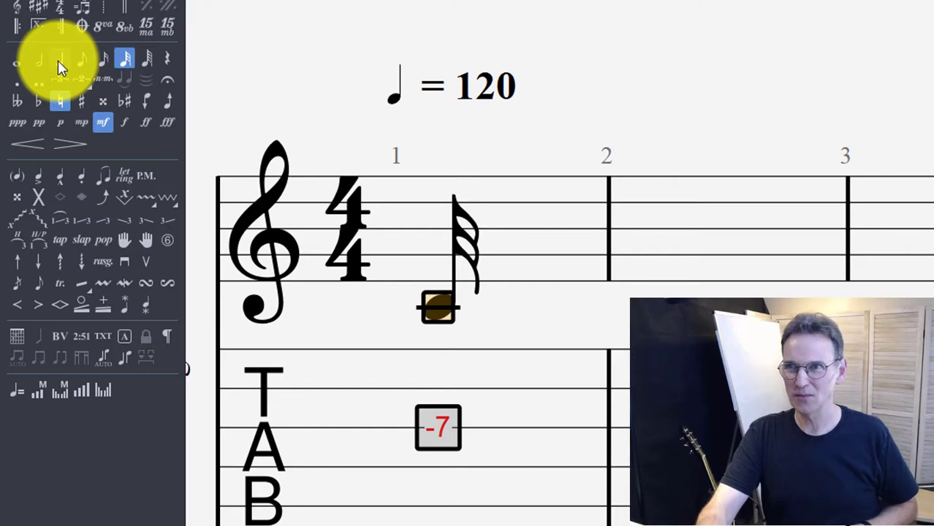
key("KP_Add")
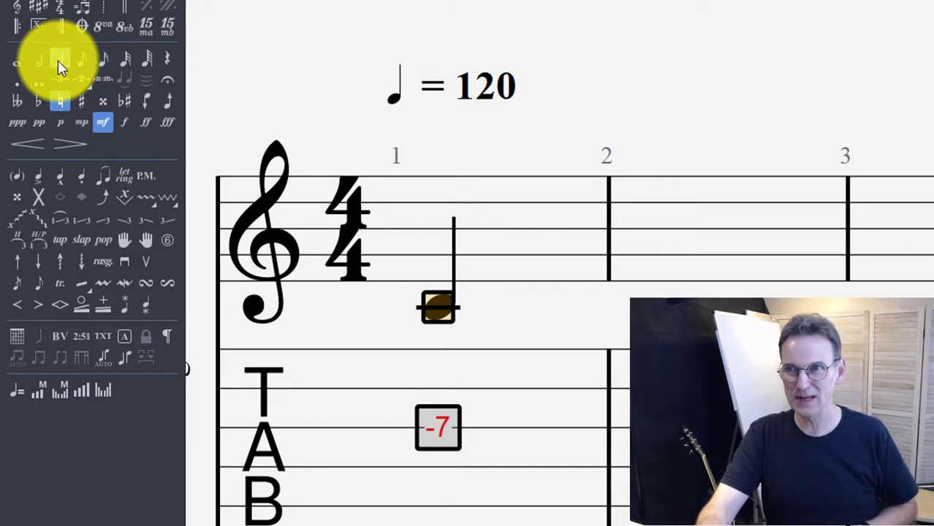
key("KP_Add")
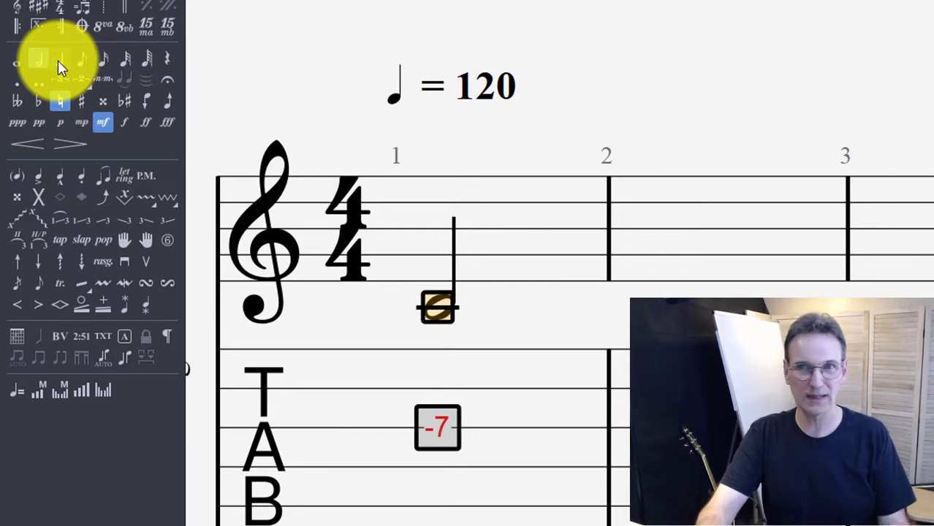
key("KP_Add")
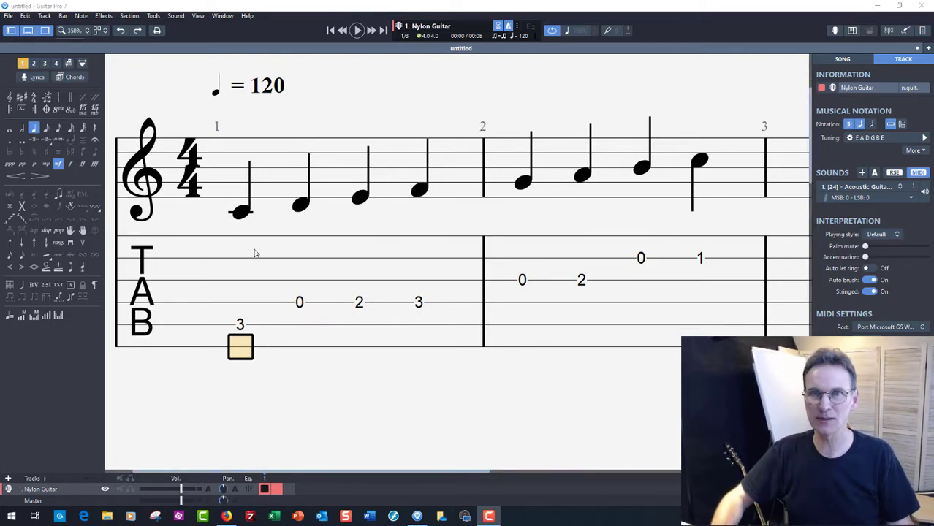
Step: Select all eight notes of bars 1–2, apply string numbers, then undo them
key("shift+Right")
key("shift+Right")
key("shift+Right")
key("shift+Right")
key("shift+Right")
key("shift+Right")
key("shift+Right")
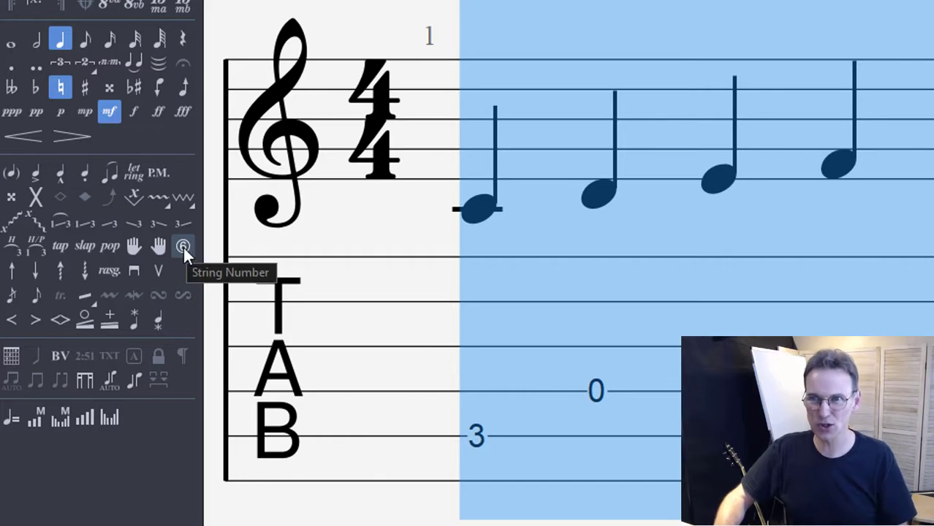
left_click(184, 247)
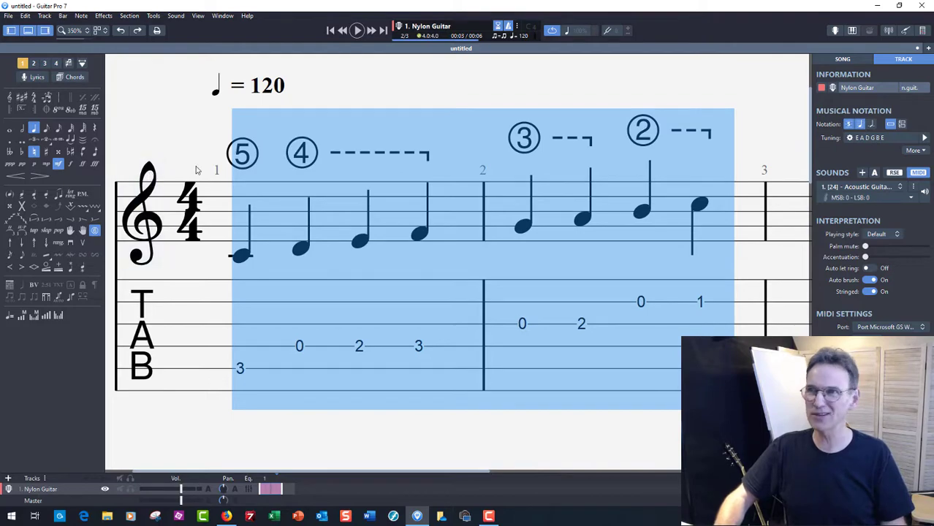
left_click(719, 138)
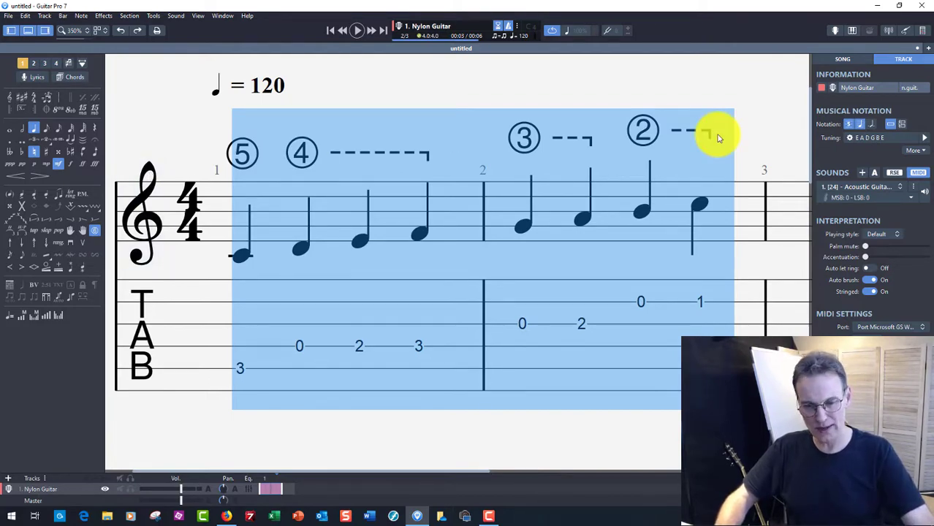
key("ctrl+z")
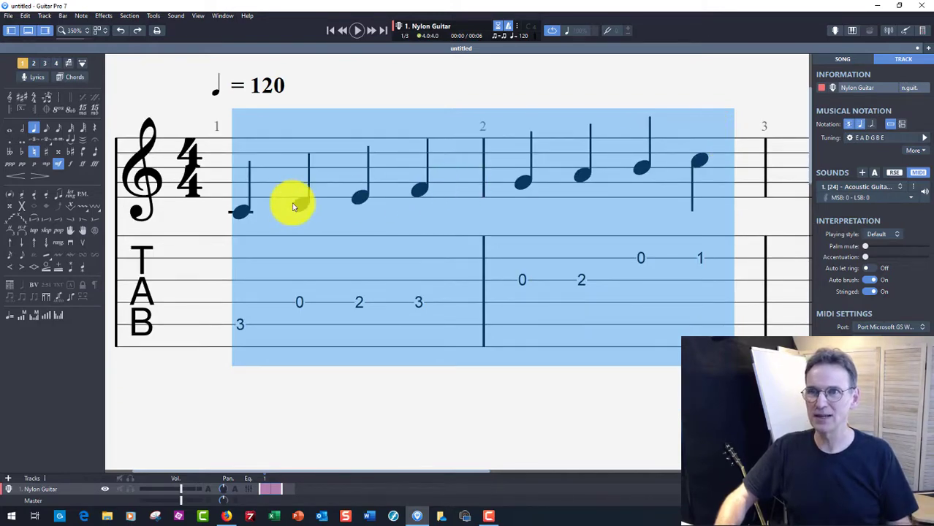
Step: Close the left palette and add string numbers to the selected notes through Note > String Number
left_click(11, 30)
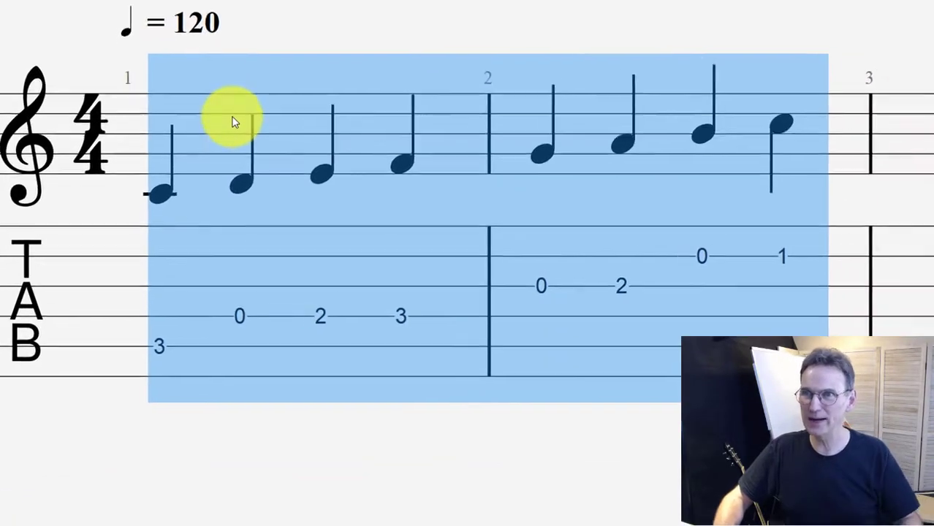
right_click(188, 154)
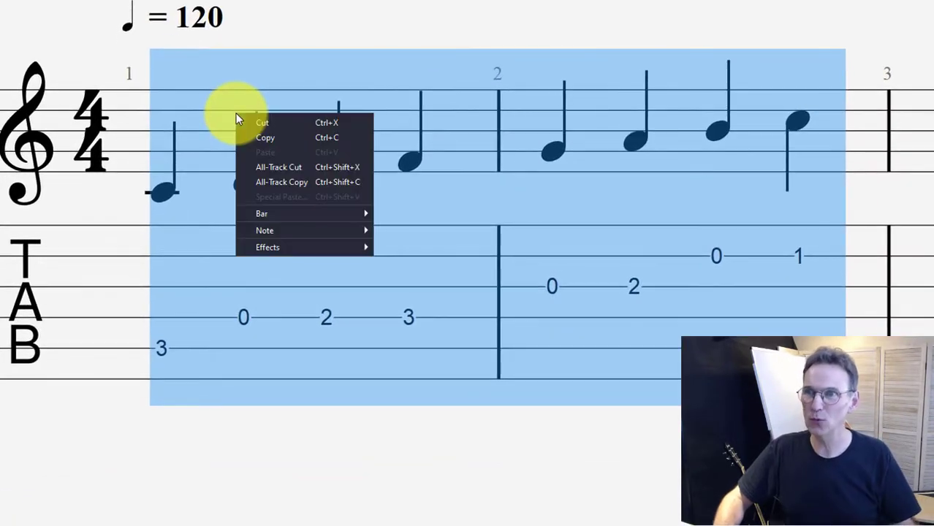
mouse_move(291, 226)
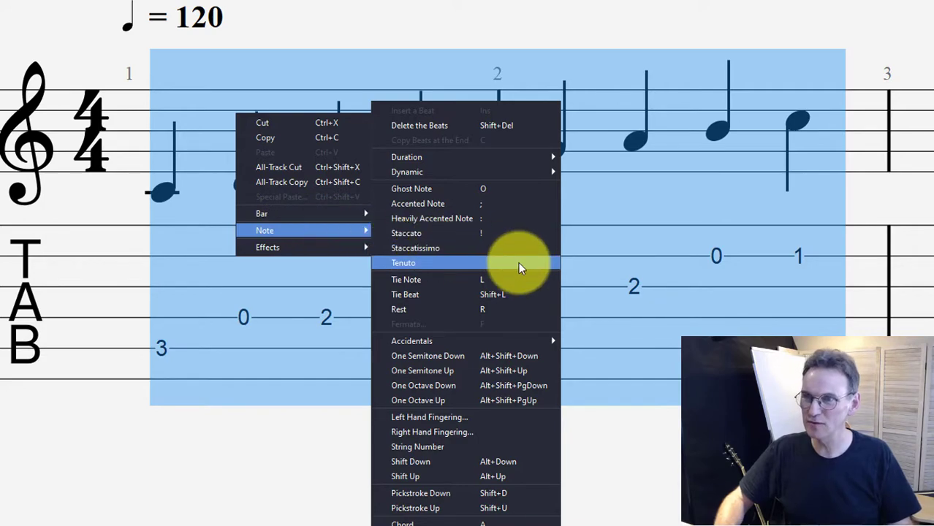
left_click(438, 447)
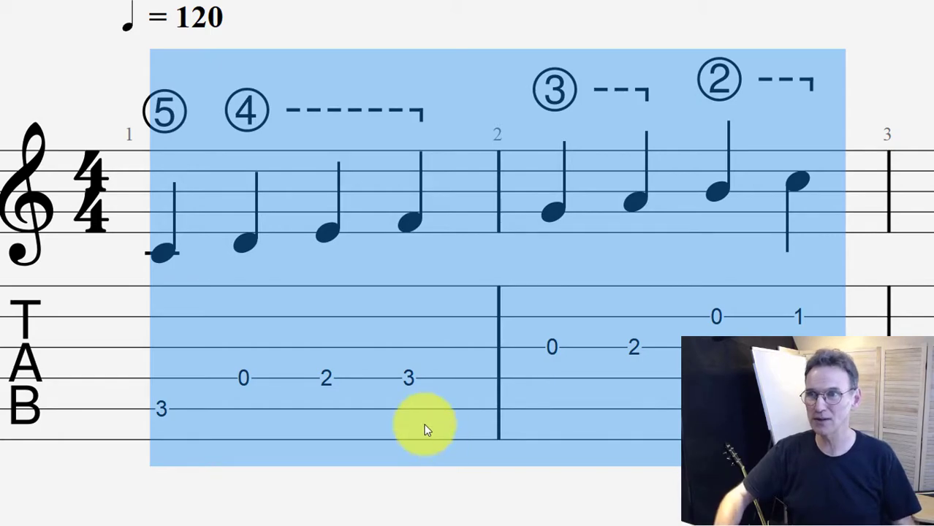
Step: Give bar 1's first note left-hand finger 3 from the Left Fingering palette
key("Escape")
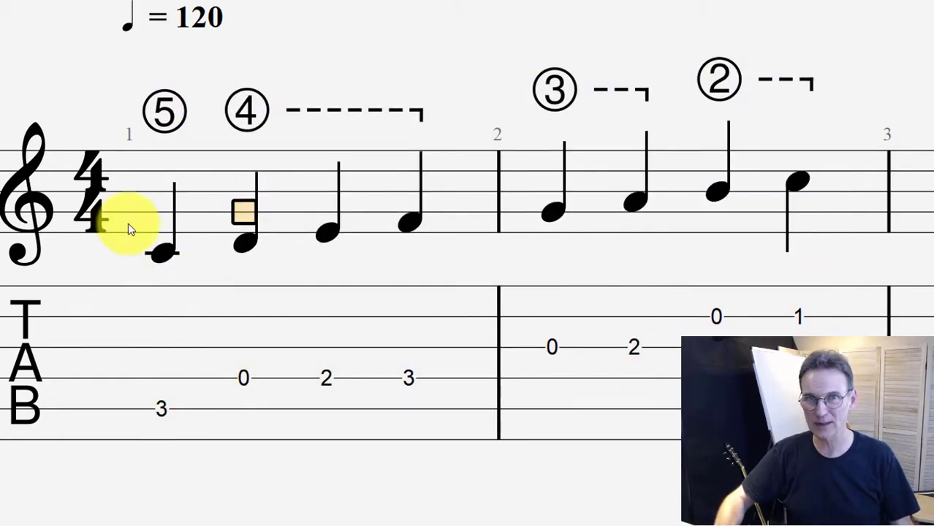
left_click(164, 255)
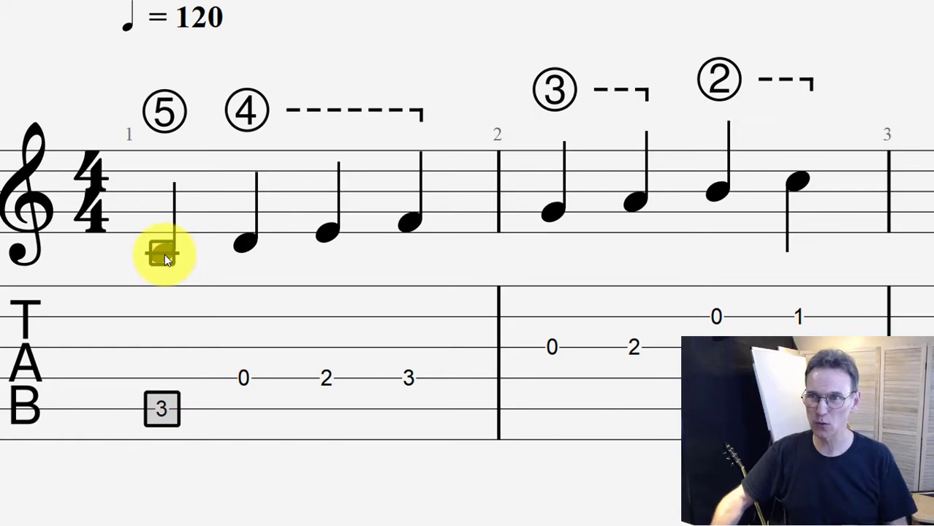
right_click(164, 253)
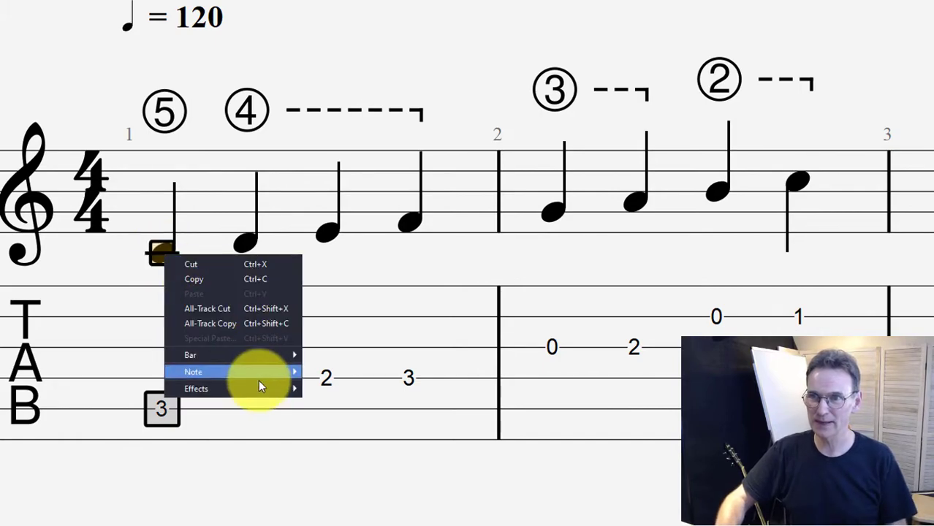
mouse_move(262, 372)
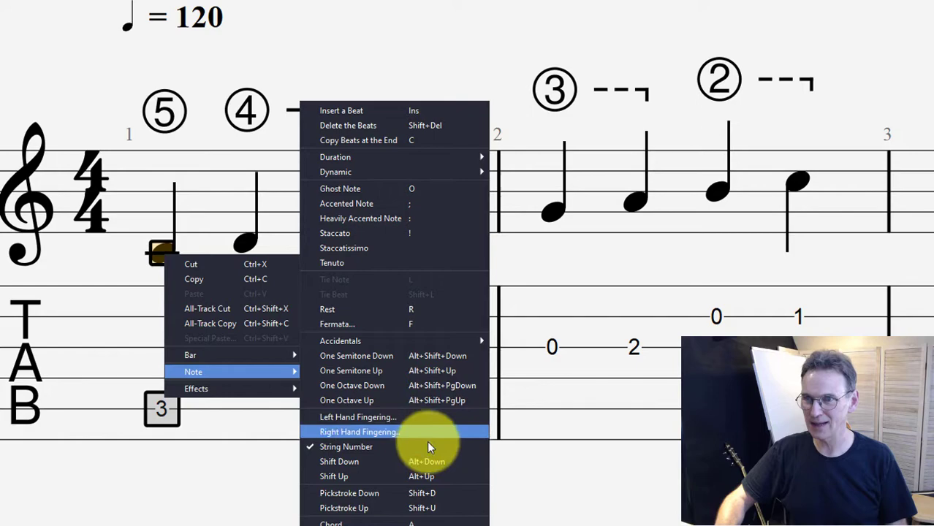
left_click(374, 418)
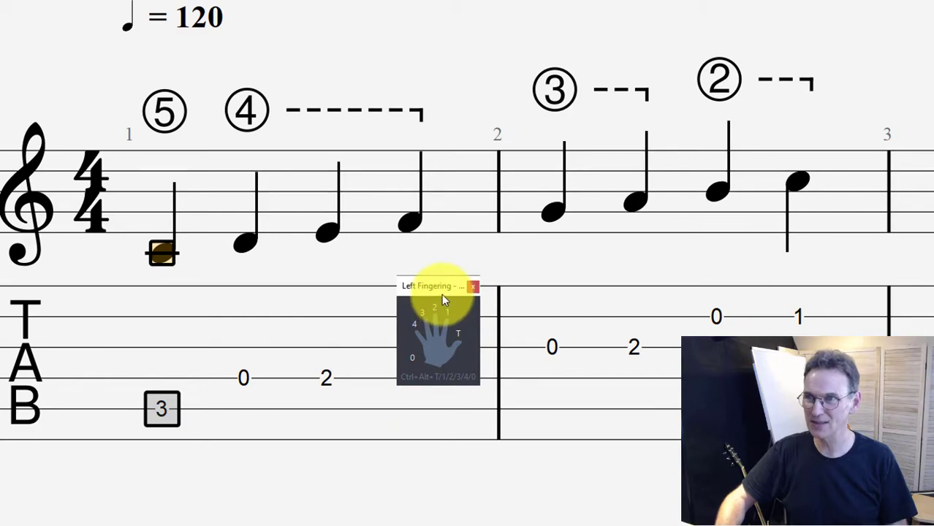
left_click_drag(439, 286, 448, 26)
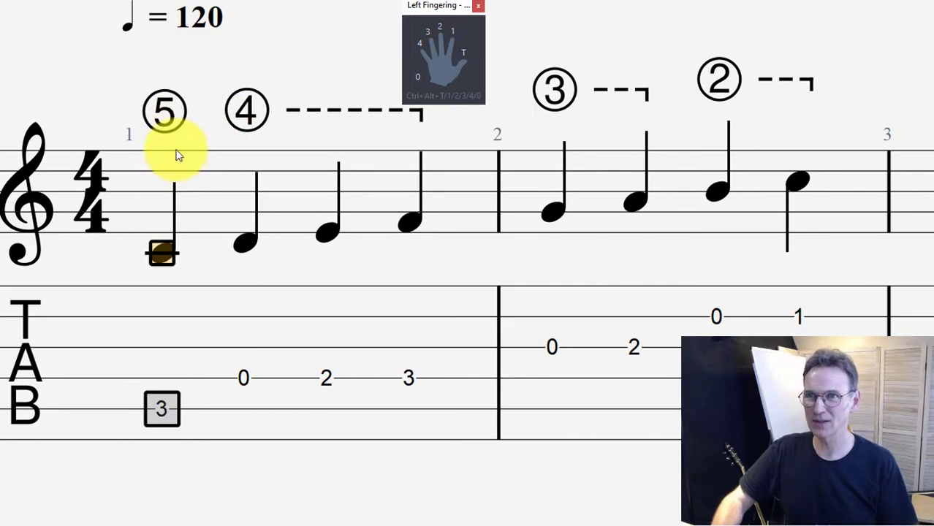
left_click(426, 32)
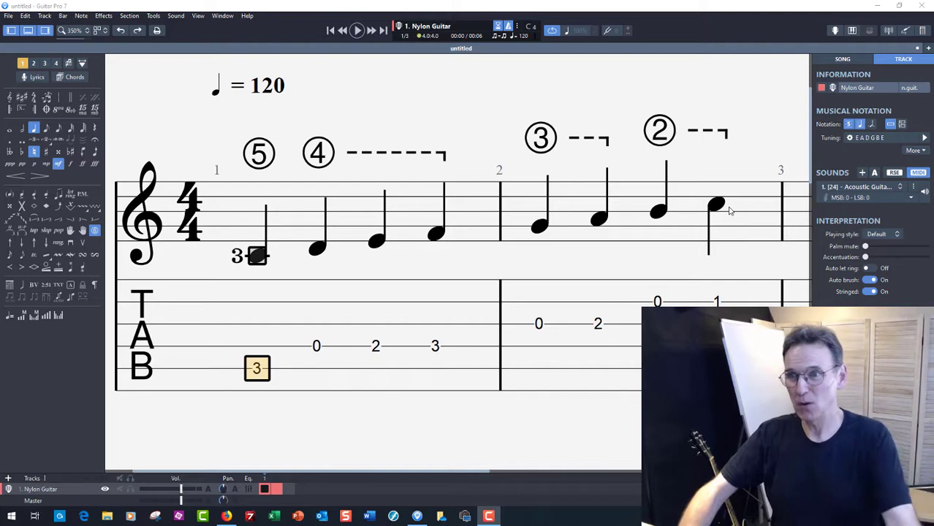
left_click(257, 395)
left_click(260, 371)
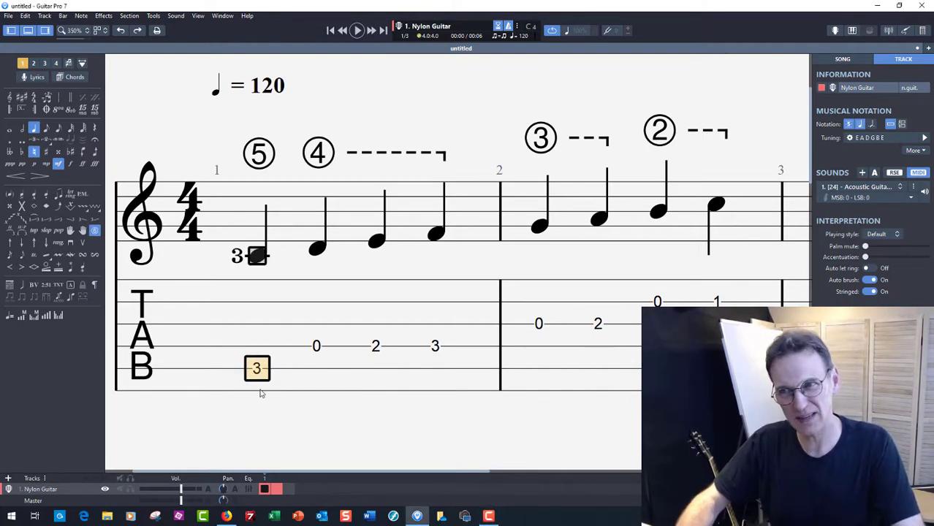
left_click(260, 394)
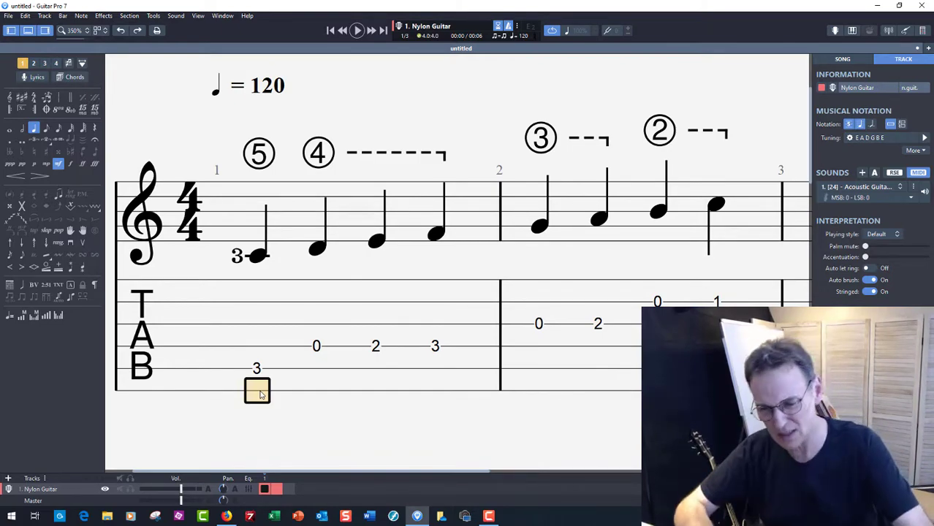
type("8")
left_click(263, 394)
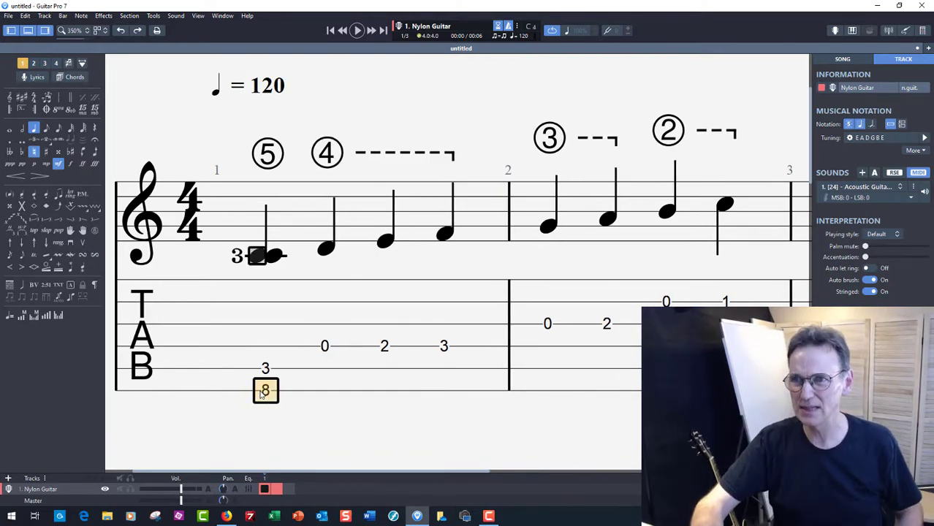
left_click(275, 262)
left_click(266, 371)
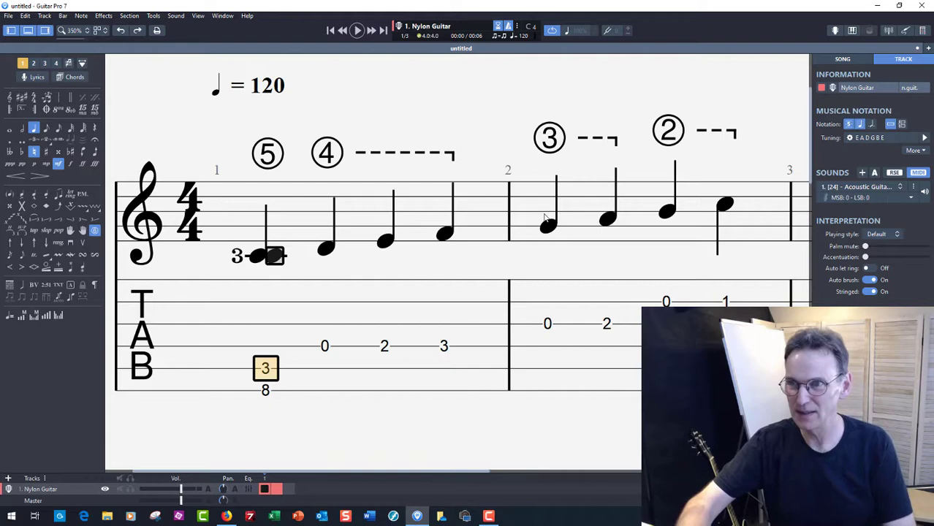
key("Delete")
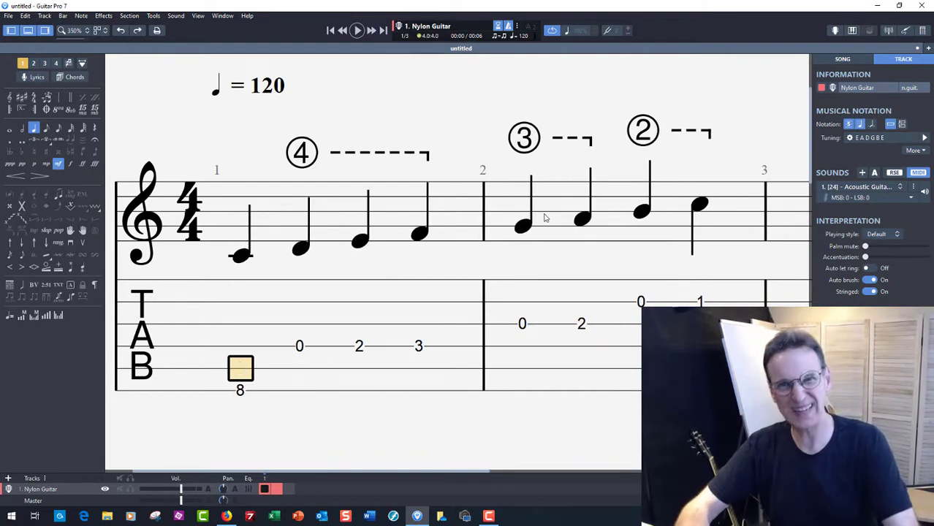
key("ctrl+z")
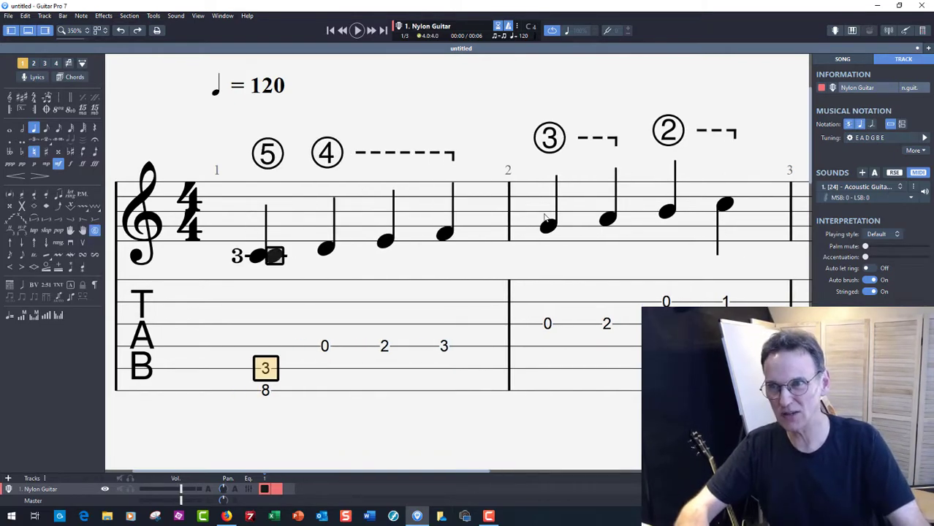
key("ctrl+z")
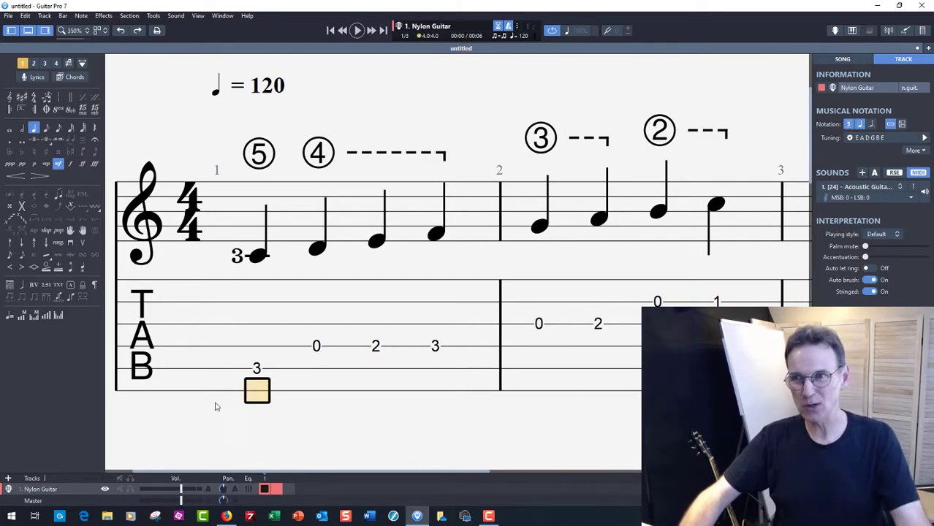
Step: Select every note in bars 1–2 and shift them down one string
left_click_drag(248, 412, 730, 277)
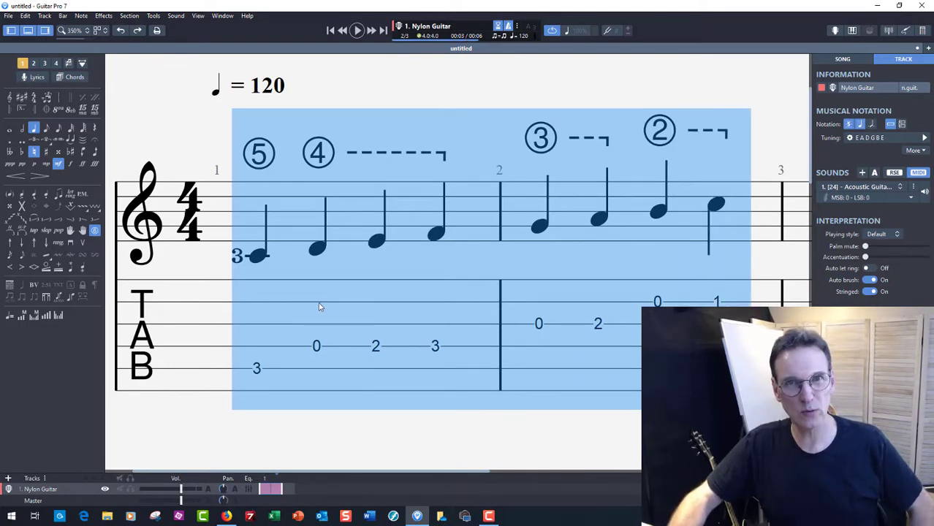
right_click(322, 210)
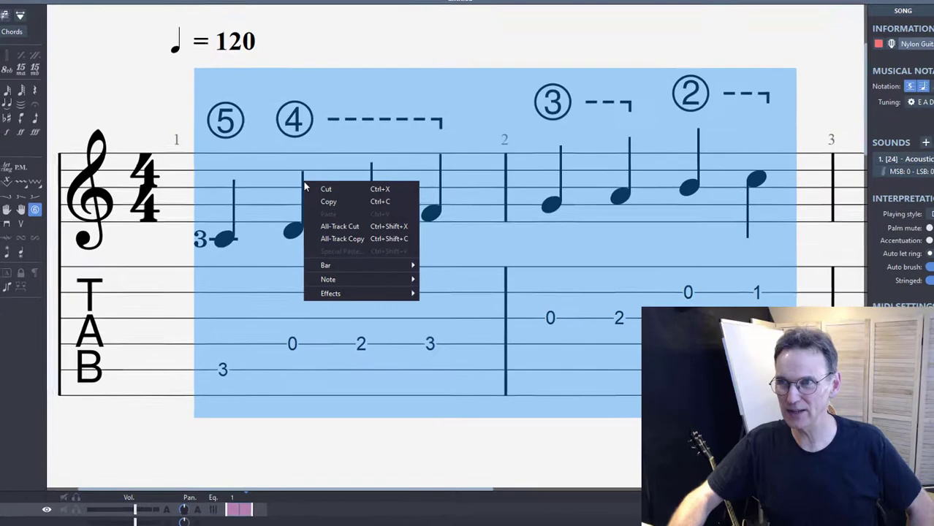
mouse_move(355, 289)
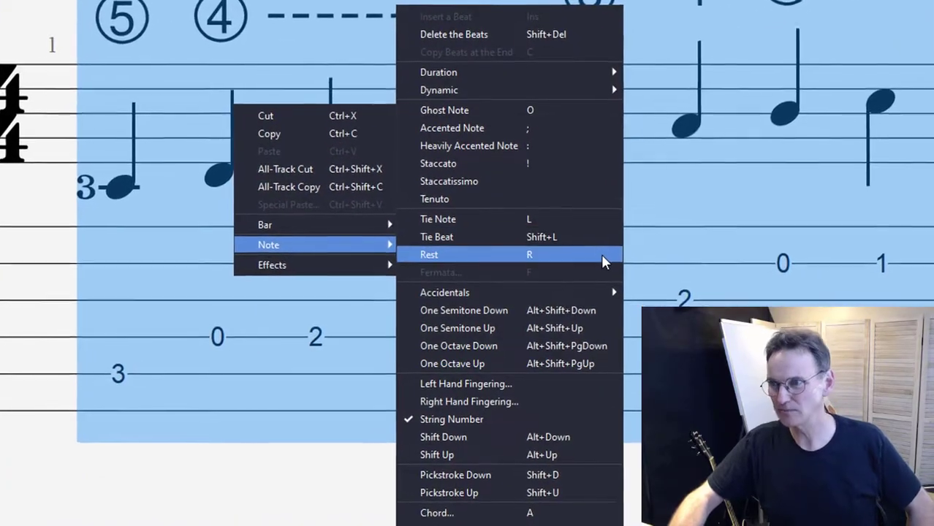
key("Escape")
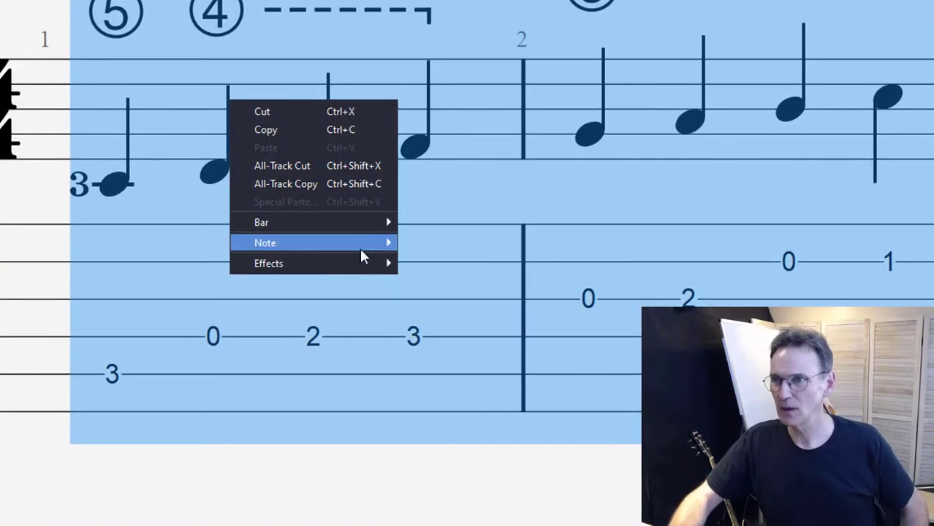
mouse_move(346, 247)
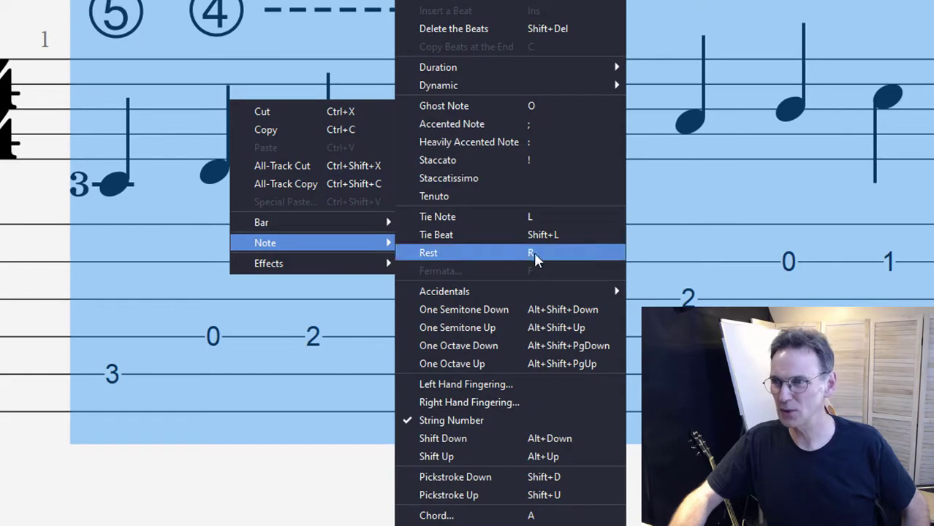
left_click(465, 442)
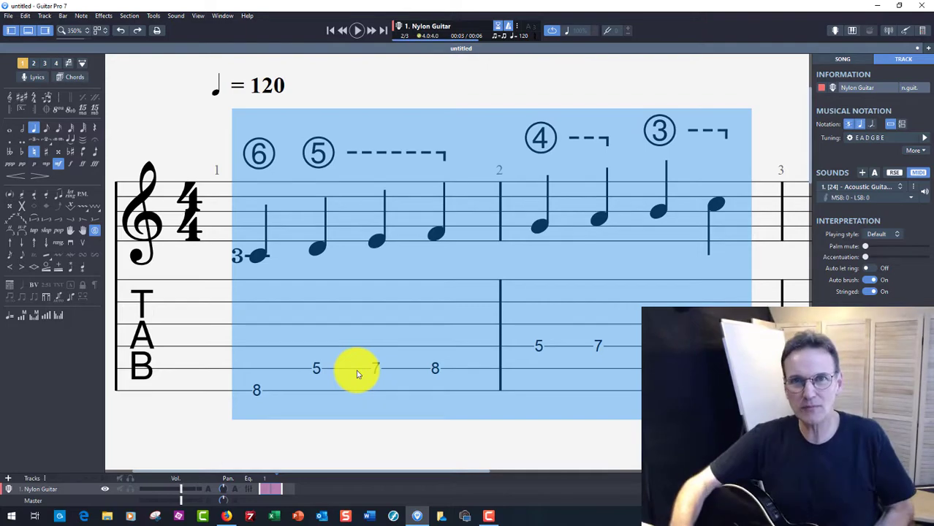
Step: Shift the selection down a second string, so bar 1 reads 8 10 12 13 on string 6
right_click(357, 374)
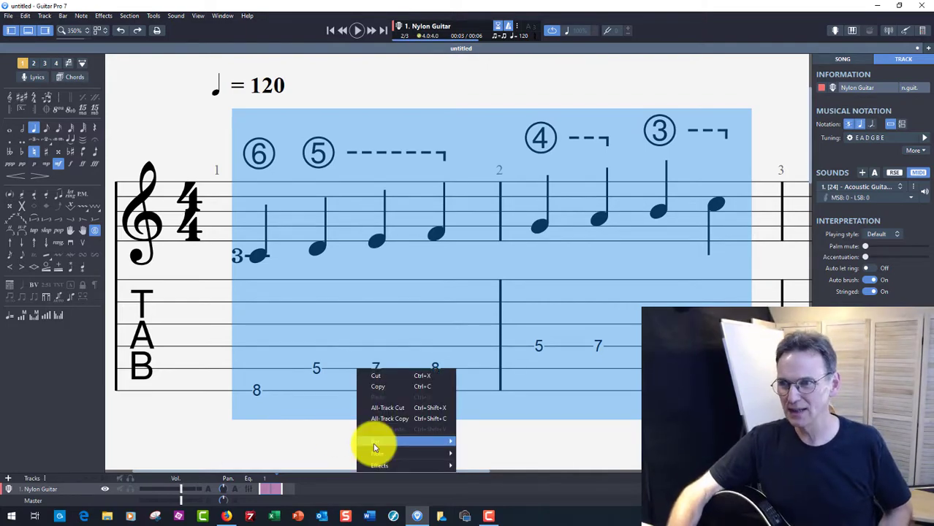
mouse_move(387, 444)
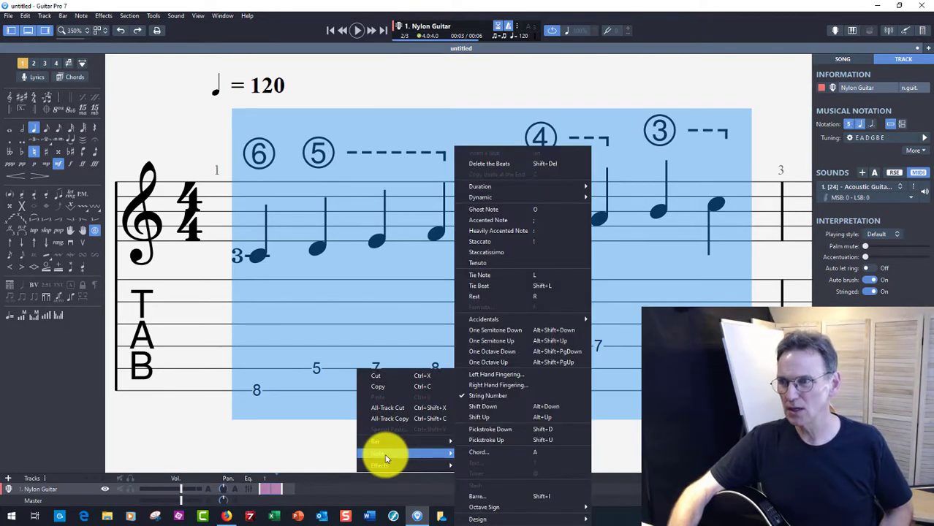
left_click(494, 411)
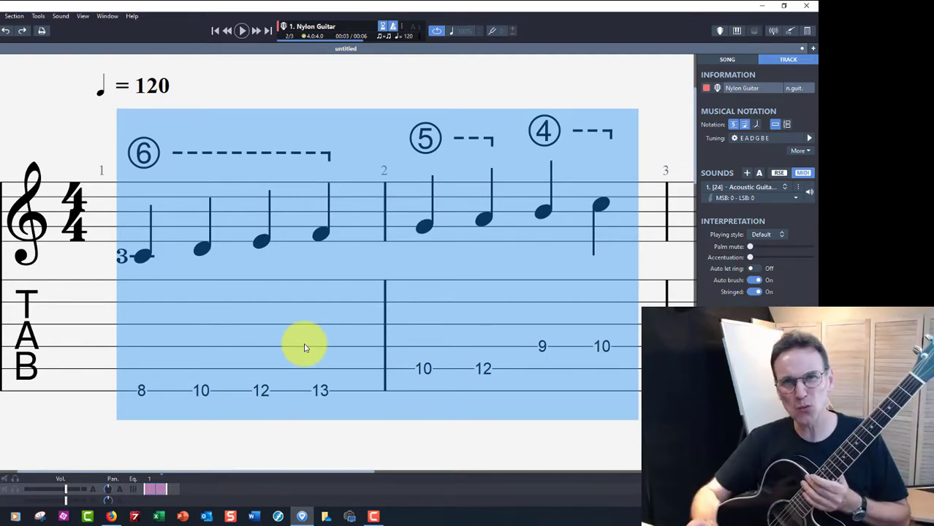
Step: Shift bar 1's fret-13 note from string 6 up to string 5, where it becomes fret 8
left_click(320, 393)
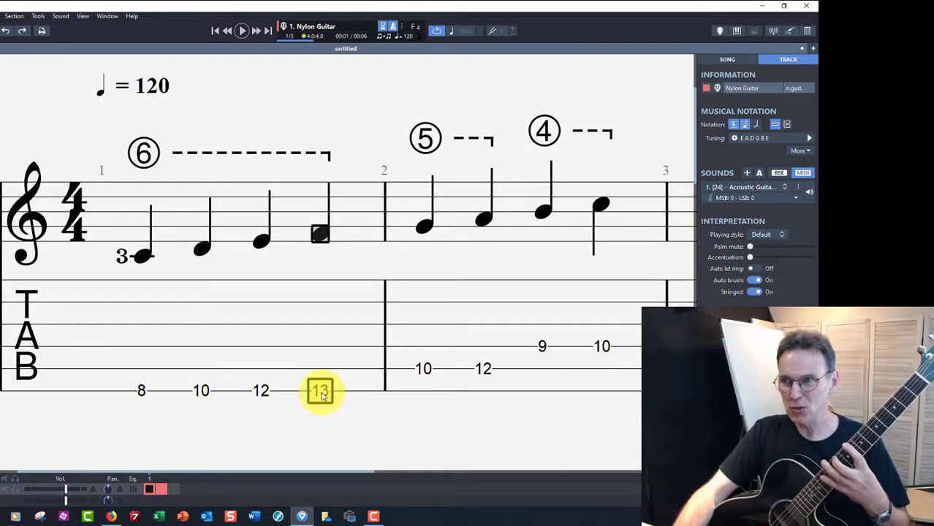
right_click(322, 395)
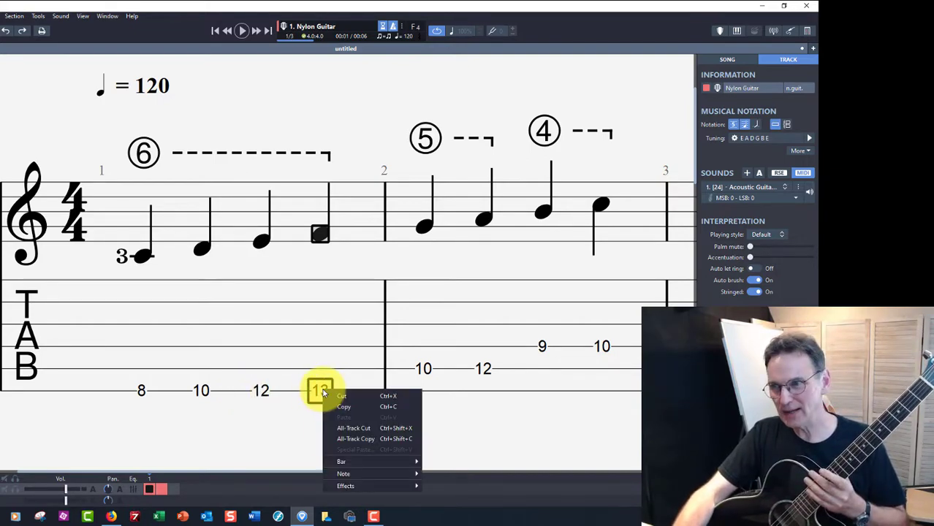
mouse_move(364, 481)
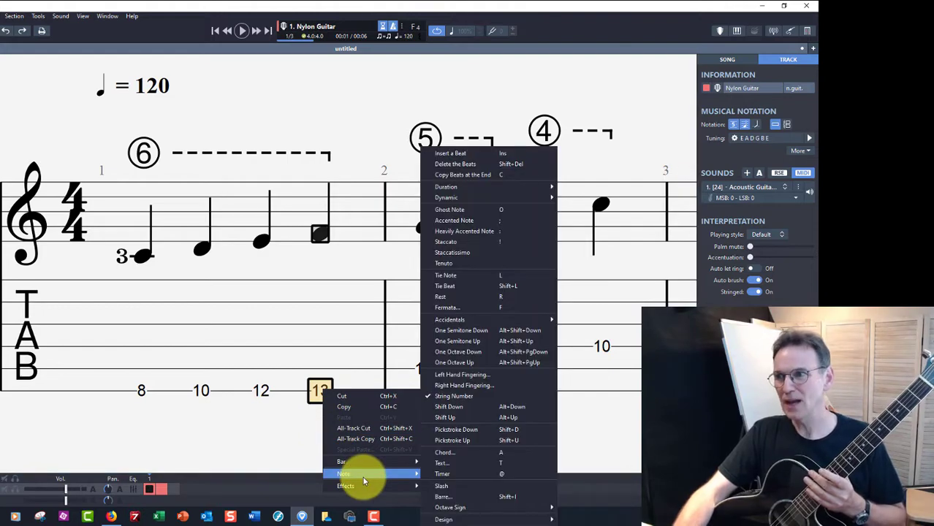
left_click(471, 418)
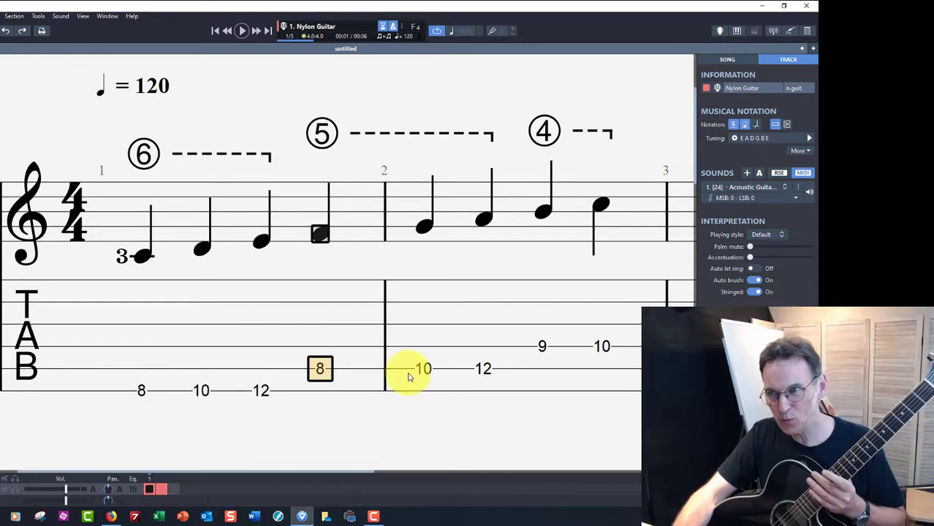